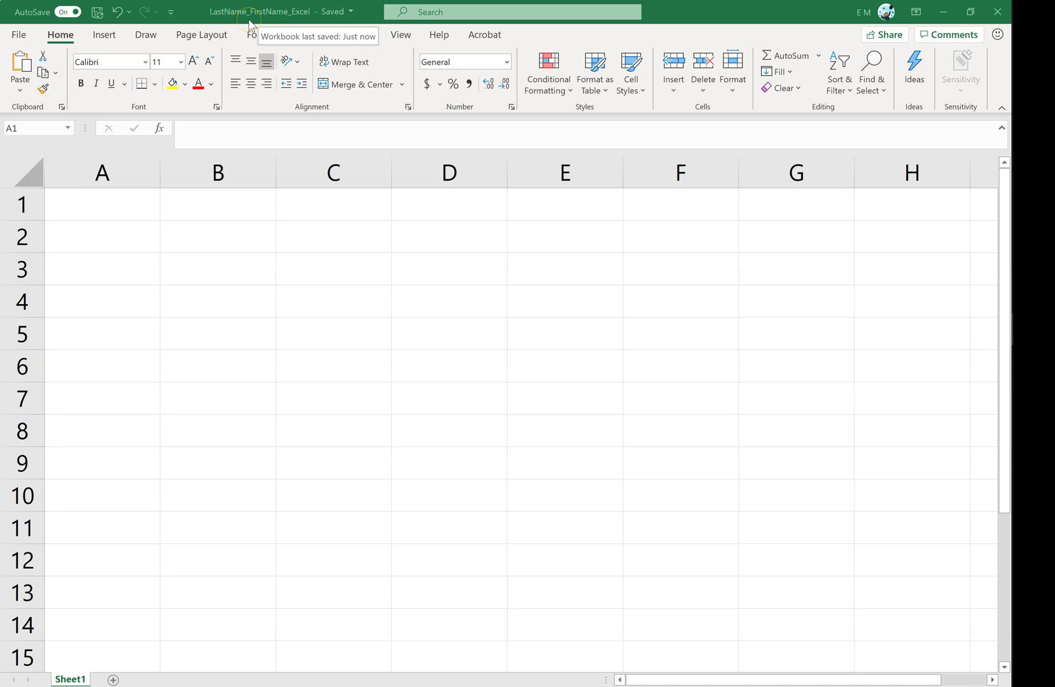
Step: Enter the worksheet title "My Pet Store Earnings" in cell A1
{"action": "left_click", "coordinate": [98, 202]}
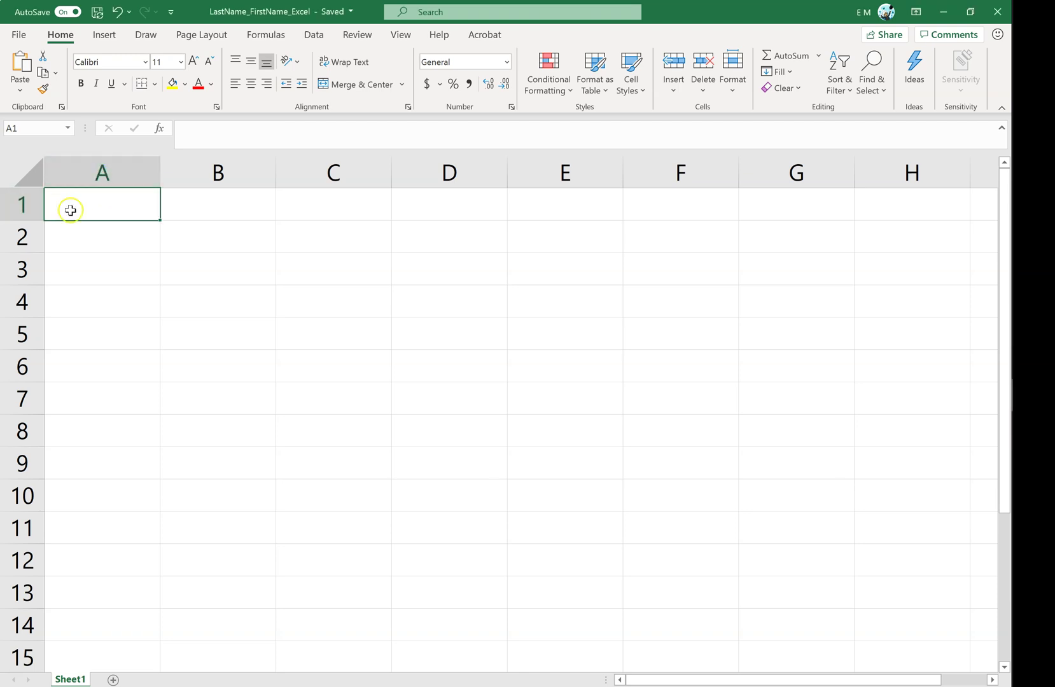
{"action": "type", "text": "My P"}
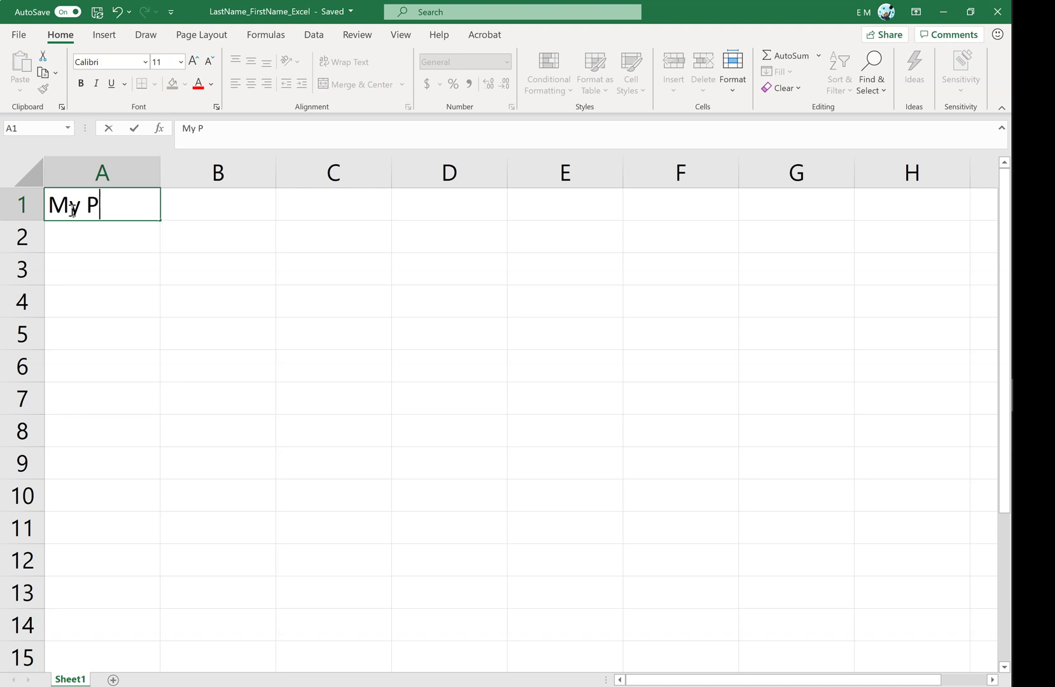
{"action": "type", "text": "et Store Earnings"}
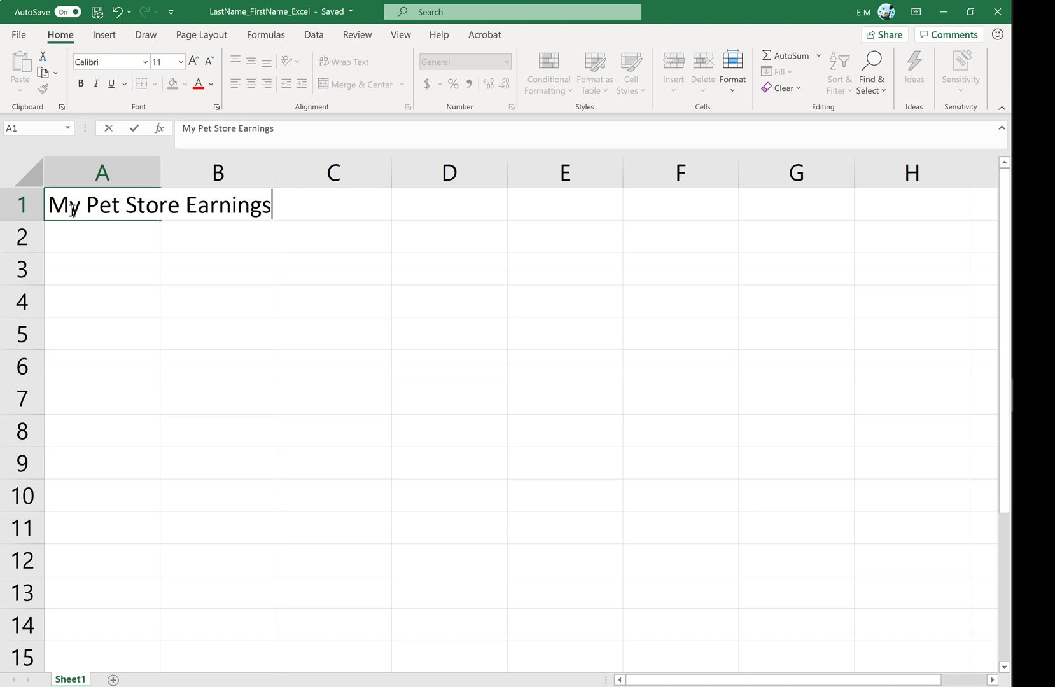
{"action": "key", "text": "Return"}
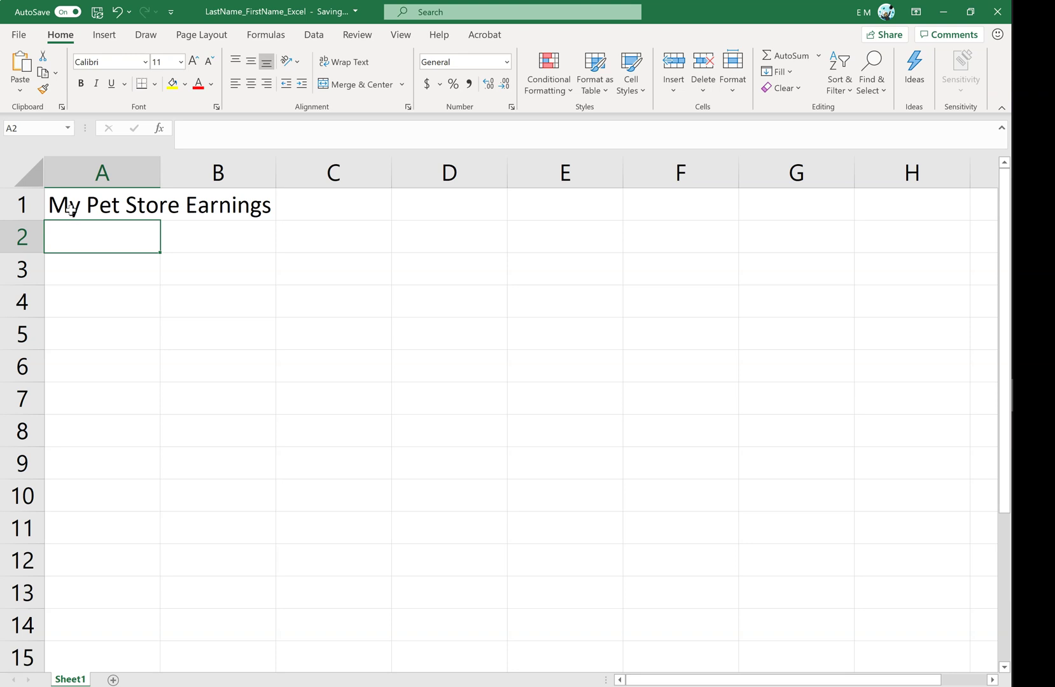
Step: Merge and center the title across A1:E1 and apply the Title cell style to it
{"action": "left_click", "coordinate": [96, 201]}
{"action": "left_click_drag", "start_coordinate": [96, 201], "coordinate": [600, 195]}
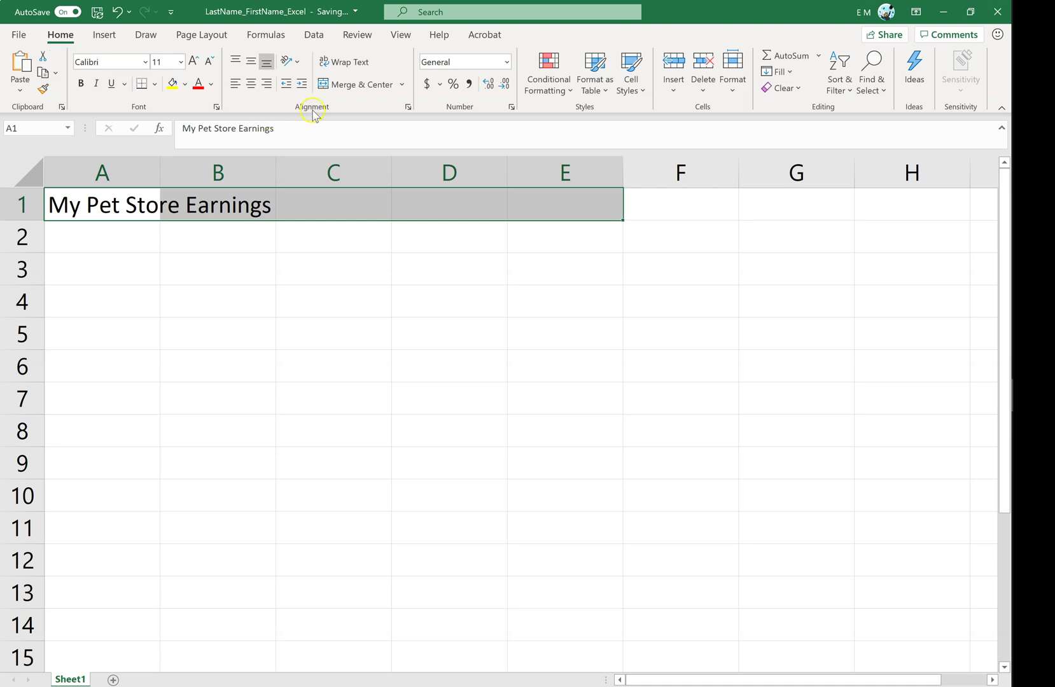
{"action": "left_click", "coordinate": [351, 86]}
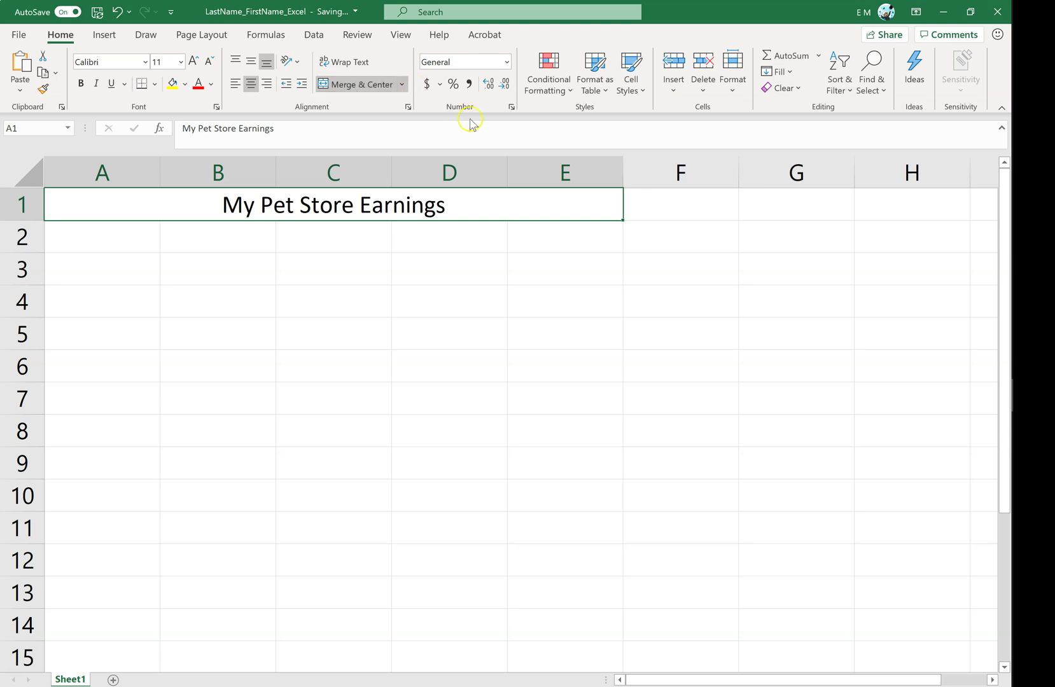
{"action": "left_click", "coordinate": [631, 76]}
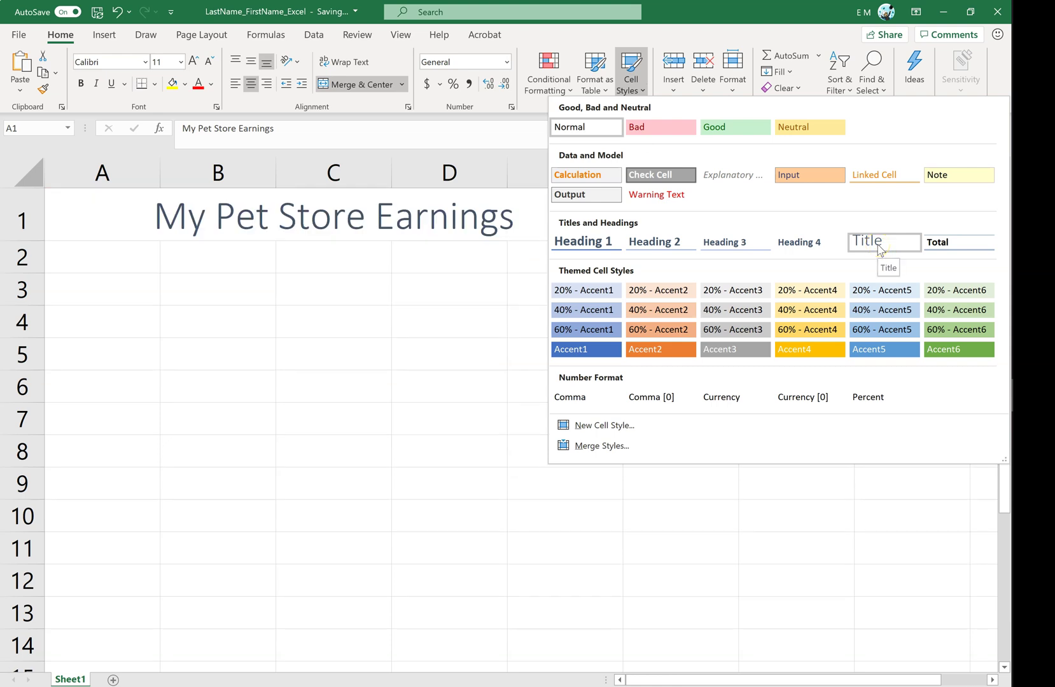
{"action": "left_click", "coordinate": [880, 243]}
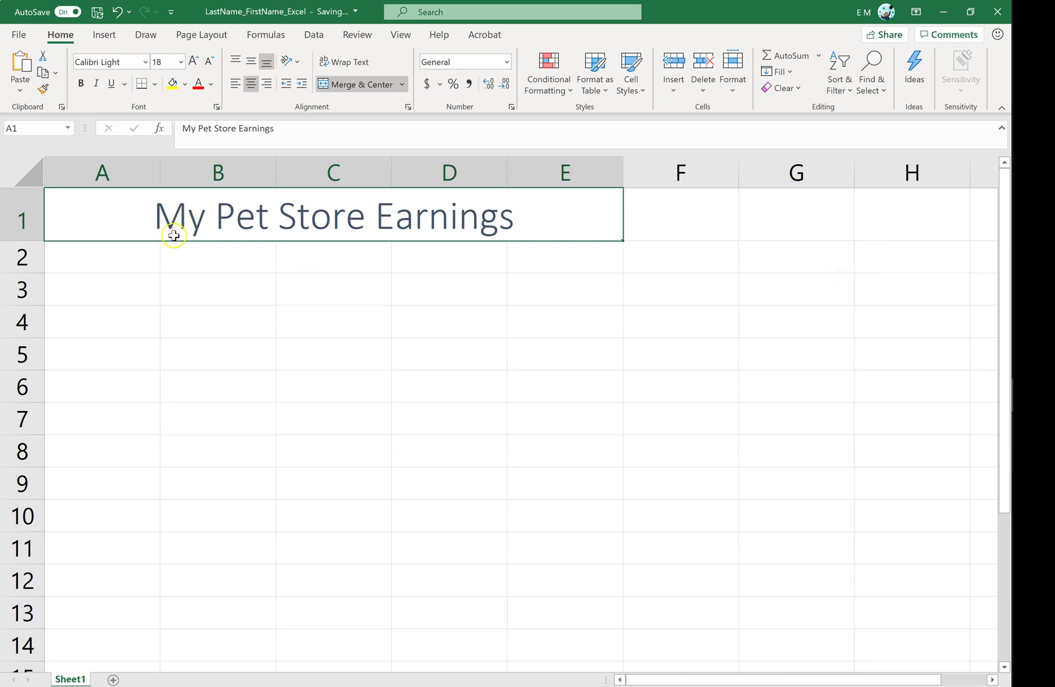
Step: Enter the column headings "Type of Pet", "Number Sold" and "Price" in cells A2 to C2
{"action": "left_click", "coordinate": [125, 259]}
{"action": "type", "text": "Type of Pet"}
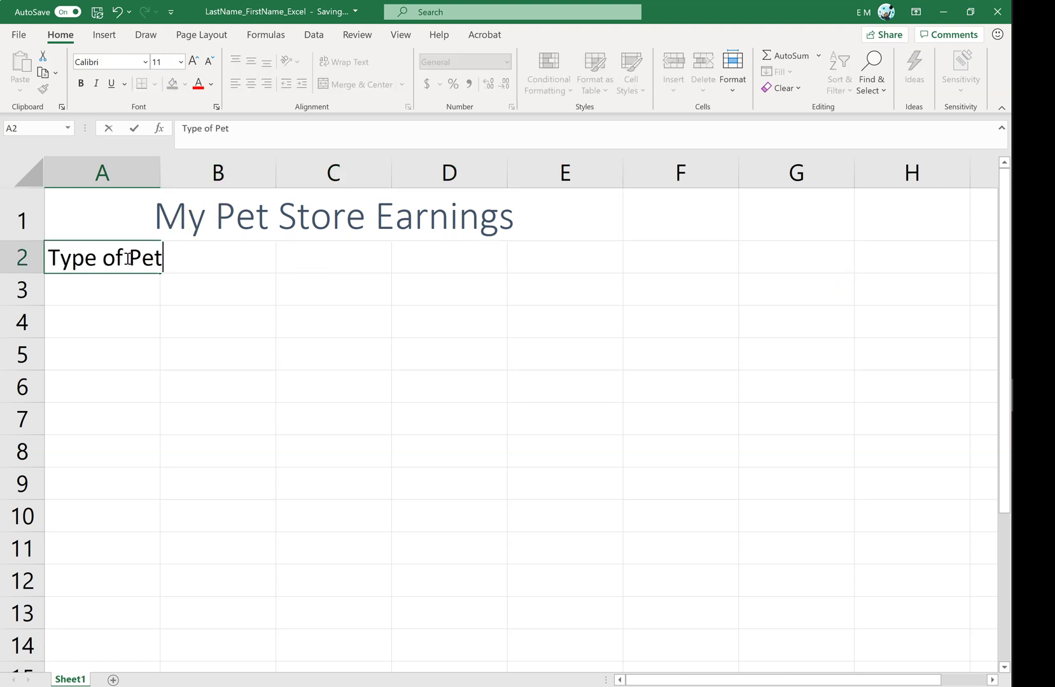
{"action": "key", "text": "Tab"}
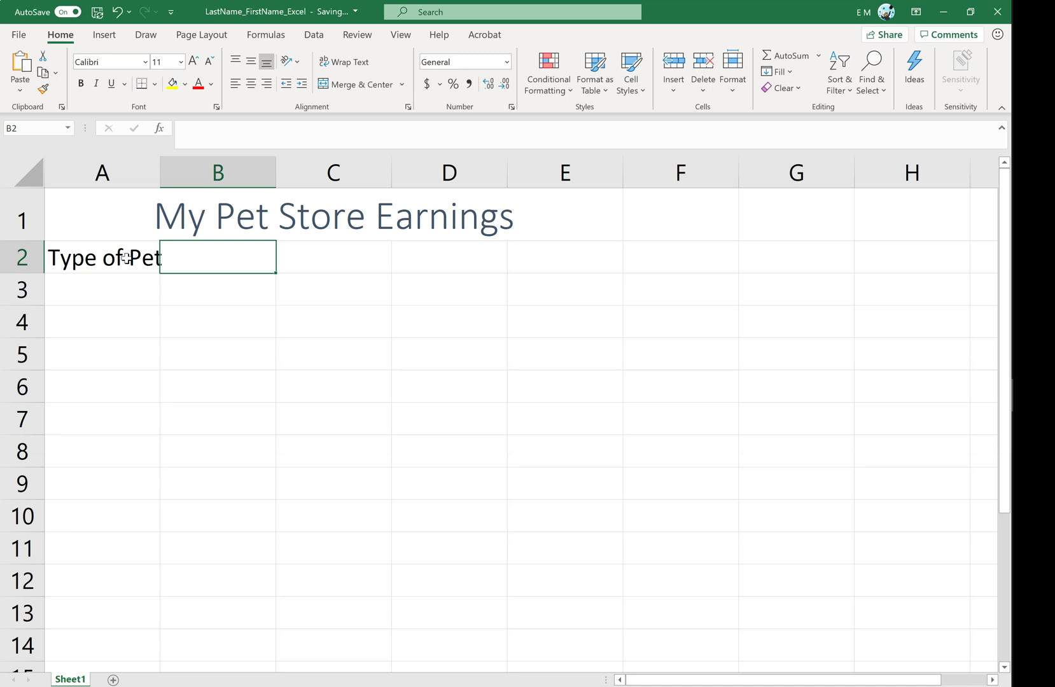
{"action": "type", "text": "Number Sold"}
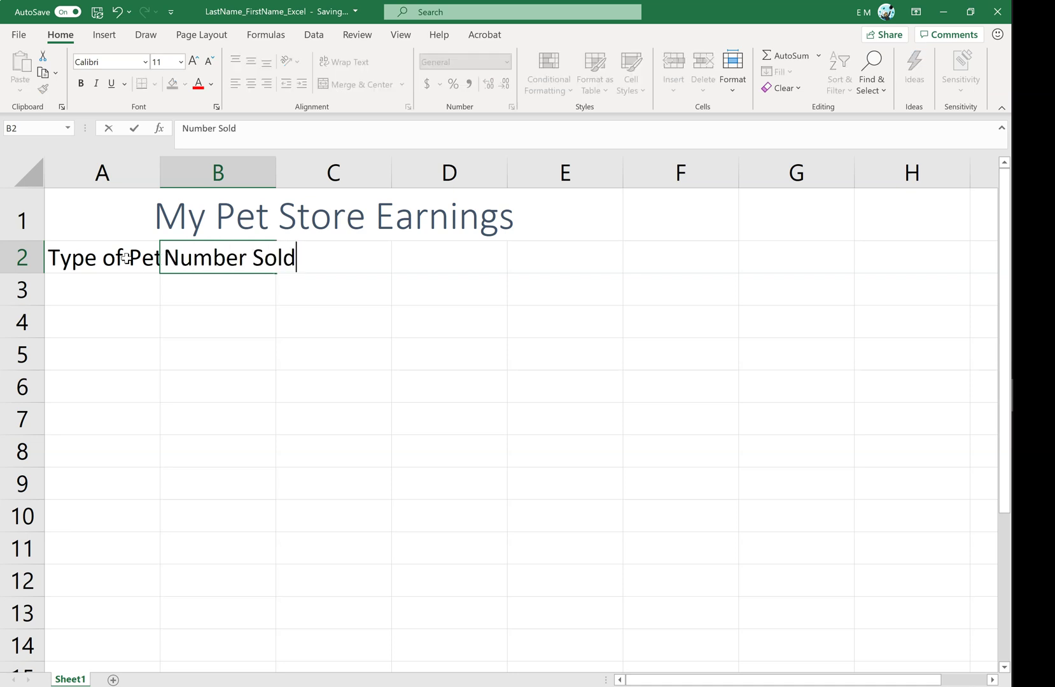
{"action": "key", "text": "Tab"}
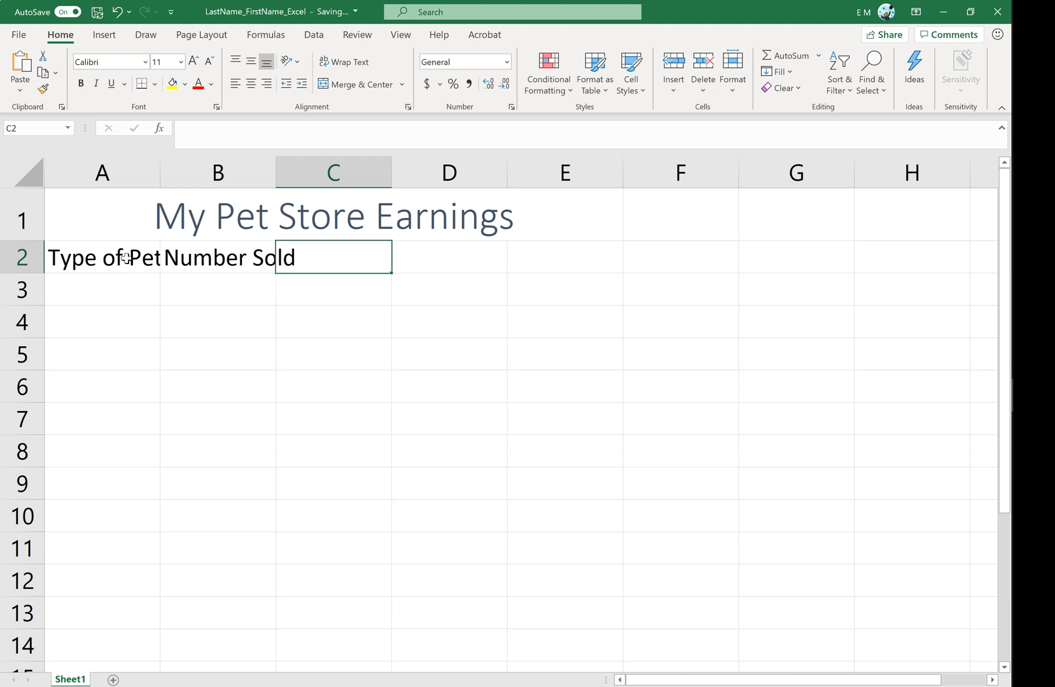
{"action": "type", "text": "Price"}
{"action": "key", "text": "Tab"}
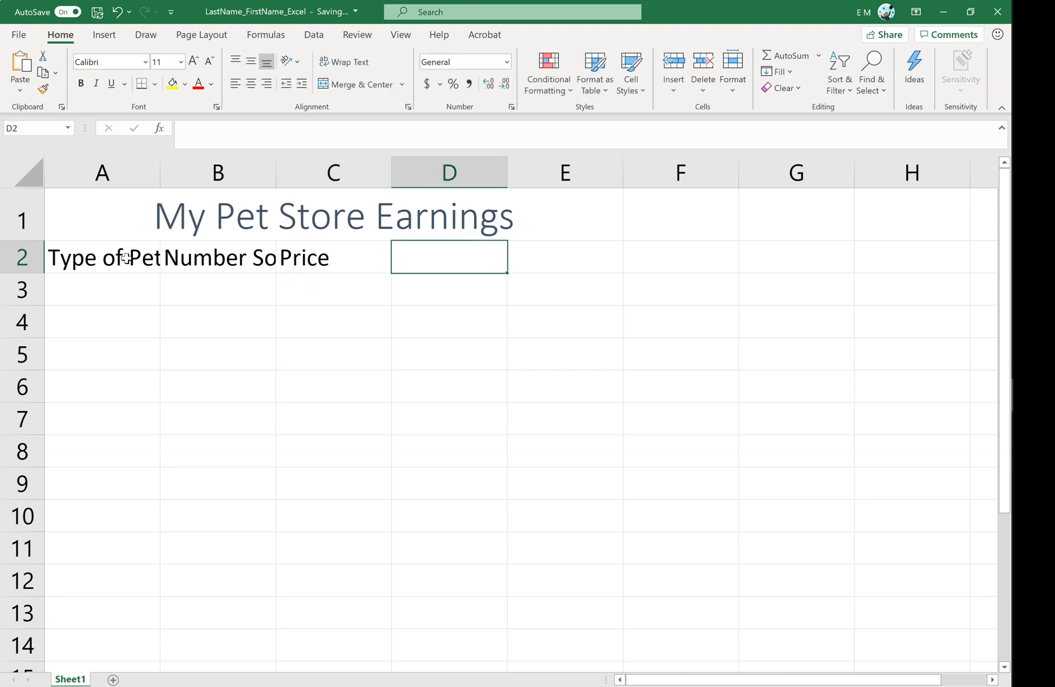
Step: Enter the column headings "Total per type" in D2 and "Percentage" in E2
{"action": "type", "text": "Toal per"}
{"action": "key", "text": "BackSpace"}
{"action": "key", "text": "BackSpace"}
{"action": "key", "text": "BackSpace"}
{"action": "key", "text": "BackSpace"}
{"action": "key", "text": "BackSpace"}
{"action": "key", "text": "BackSpace"}
{"action": "type", "text": "tal pe"}
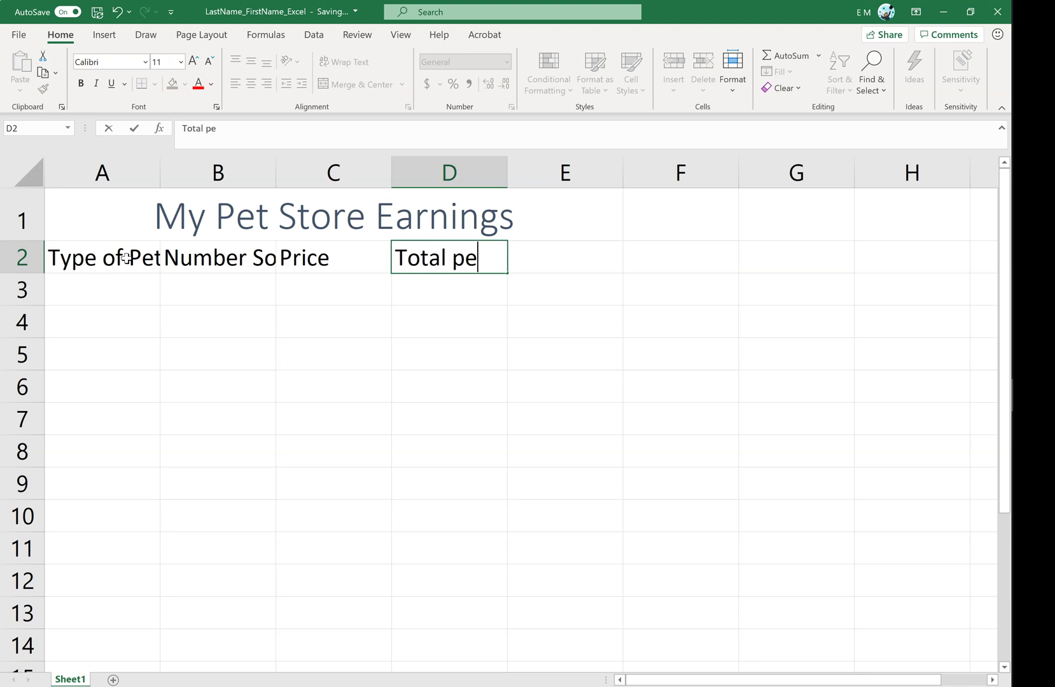
{"action": "type", "text": "r type"}
{"action": "key", "text": "Tab"}
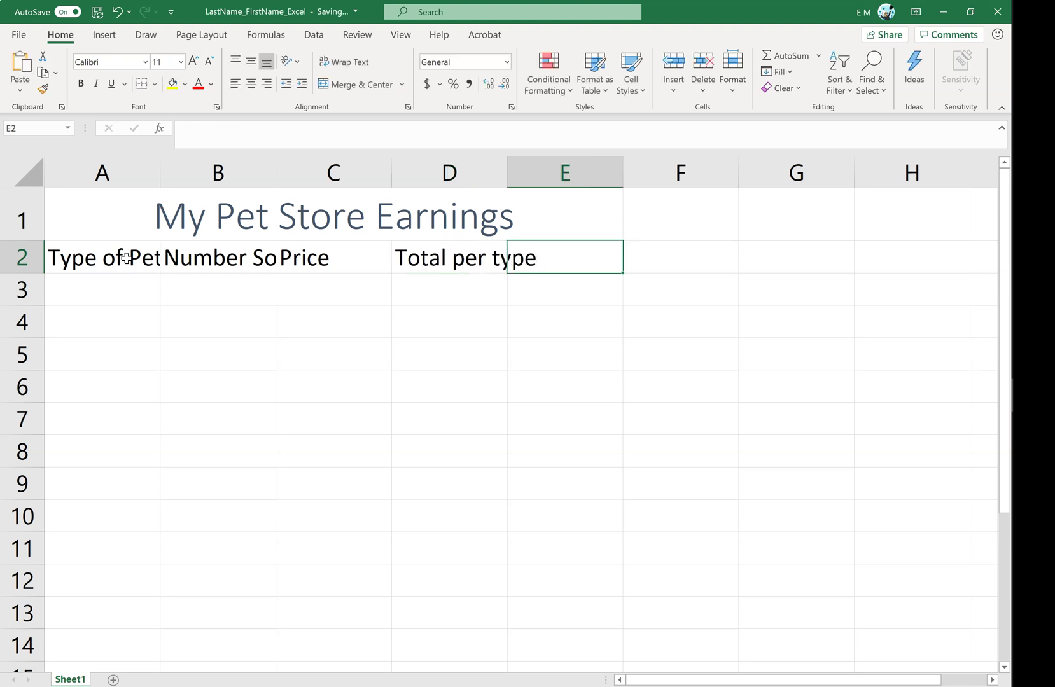
{"action": "type", "text": "Percentage"}
{"action": "key", "text": "Return"}
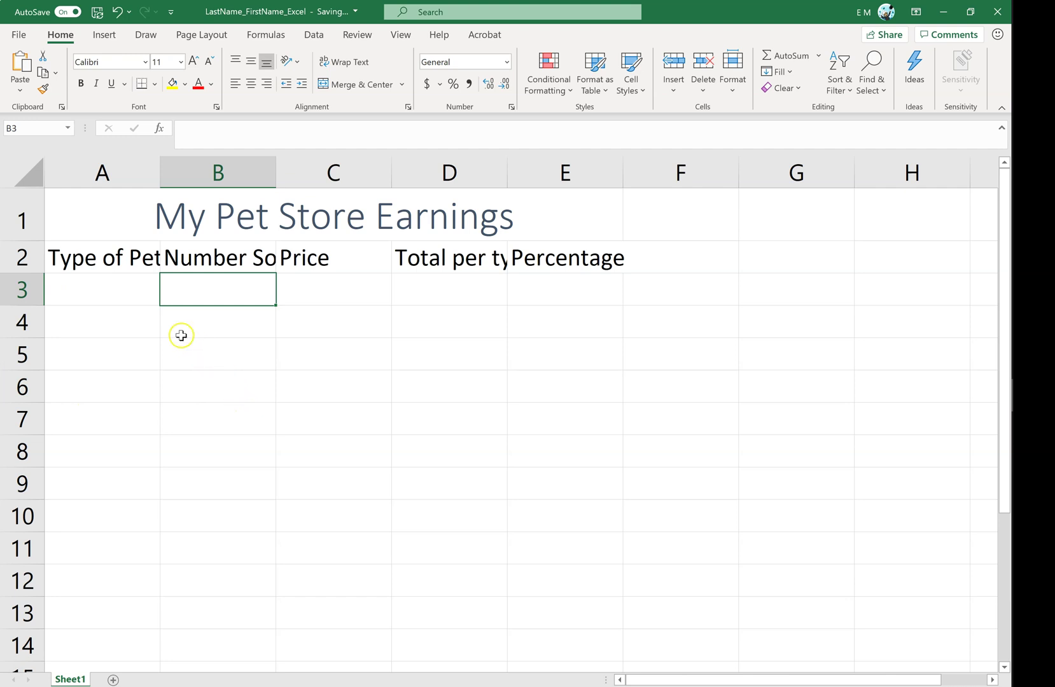
Step: Apply the Heading 1 cell style to the column headings in A2:E2
{"action": "left_click_drag", "start_coordinate": [94, 260], "coordinate": [538, 252]}
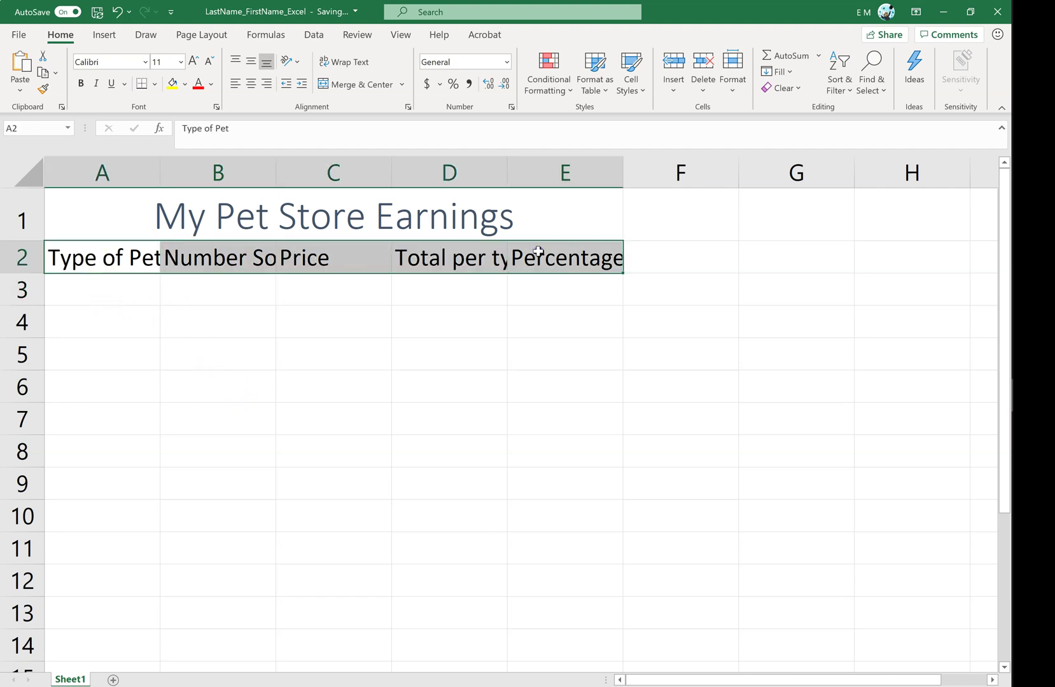
{"action": "left_click", "coordinate": [631, 80]}
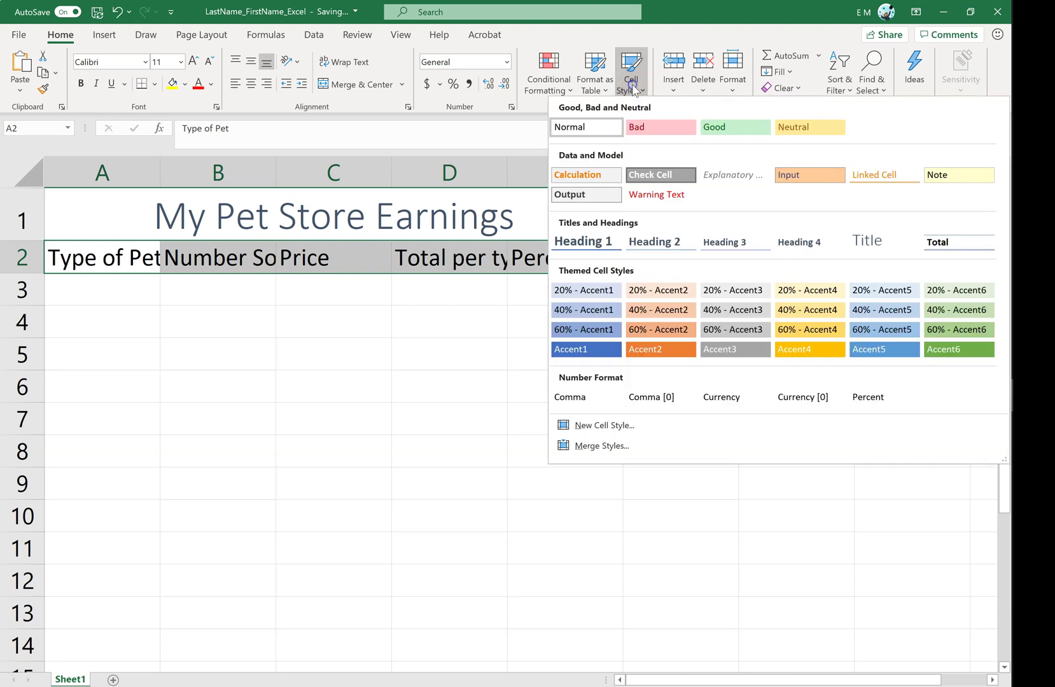
{"action": "left_click", "coordinate": [609, 240]}
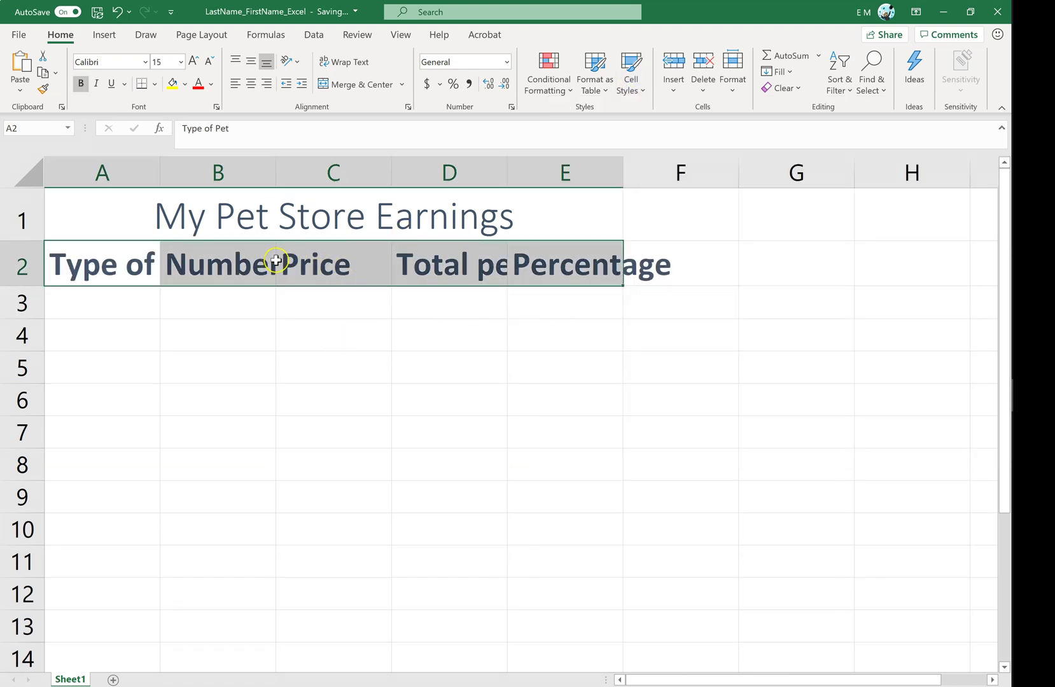
Step: AutoFit the widths of columns A through E to their contents
{"action": "left_click", "coordinate": [129, 174]}
{"action": "left_click_drag", "start_coordinate": [130, 174], "coordinate": [539, 169]}
{"action": "double_click", "coordinate": [507, 173]}
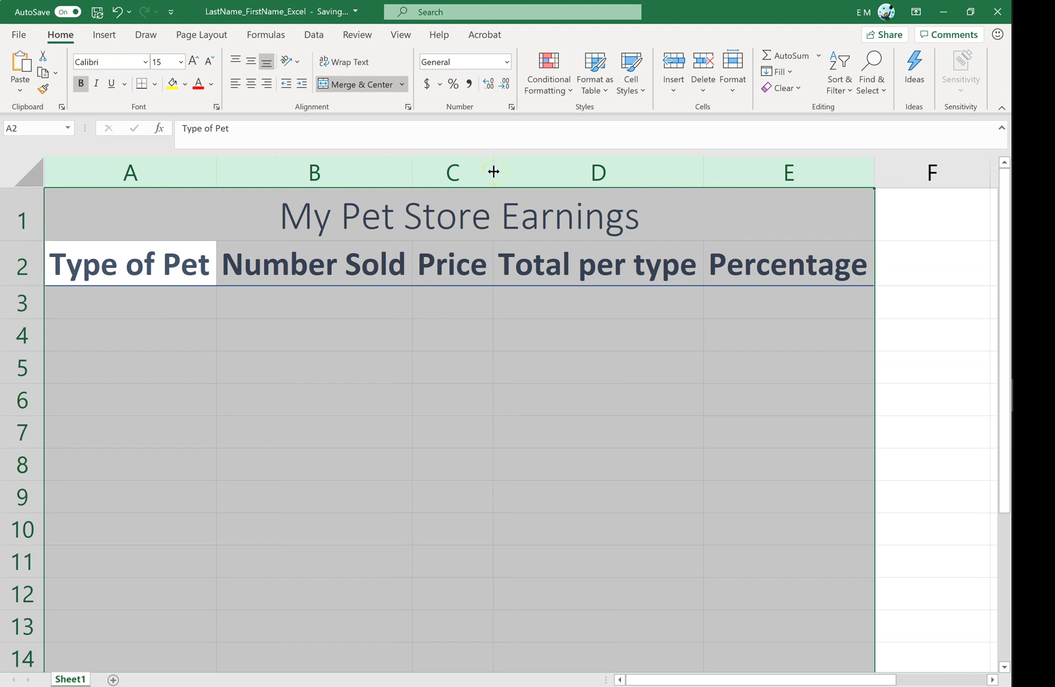
{"action": "left_click", "coordinate": [435, 386]}
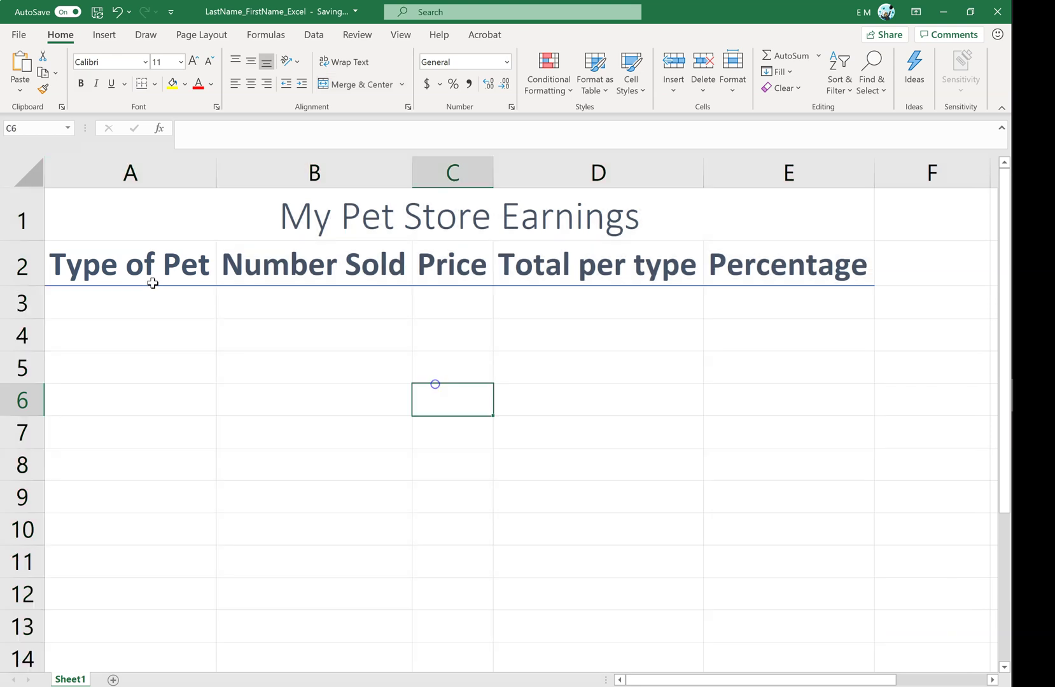
Step: List the pet types Dogs, Cats, Fish, Birds, Rodents, Reptiles and Arachnids in cells A3 to A9
{"action": "left_click", "coordinate": [158, 299]}
{"action": "type", "text": "Dogs"}
{"action": "key", "text": "Return"}
{"action": "type", "text": "Cats Fish Birds Rodents"}
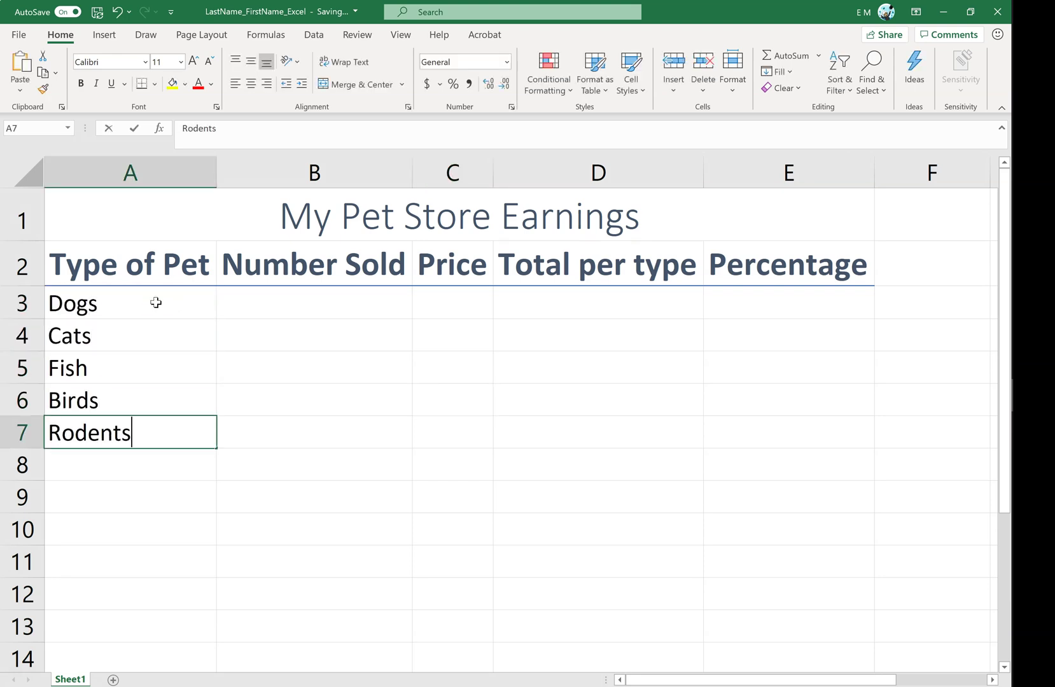
{"action": "type", "text": " Reptiles Arachnids"}
{"action": "key", "text": "Tab"}
Step: Fill the Number Sold column, B3 to B9, with 27, 20, 33, 26, 18, 37 and 43
{"action": "key", "text": "ctrl+Up"}
{"action": "key", "text": "Down"}
{"action": "type", "text": "27 20 "}
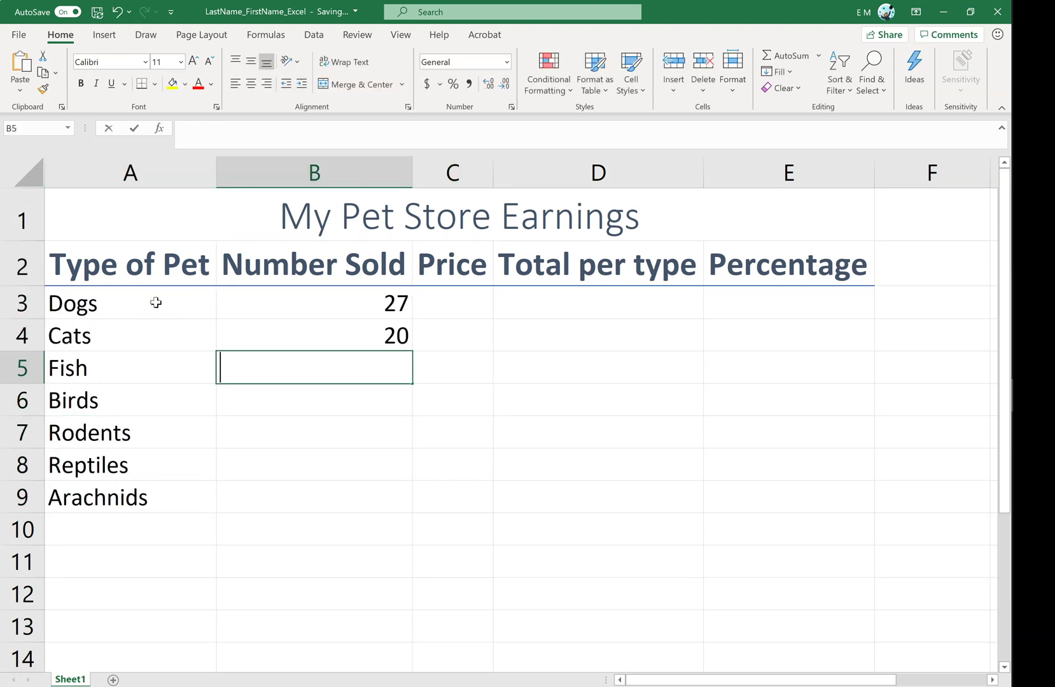
{"action": "type", "text": "33 26 18 37 43"}
Step: Fill the Price column, C3 to C9, with 300, 160.5, 12, 45, 25.5, 99.99 and 80
{"action": "left_click", "coordinate": [459, 303]}
{"action": "type", "text": "200 160.5 12 "}
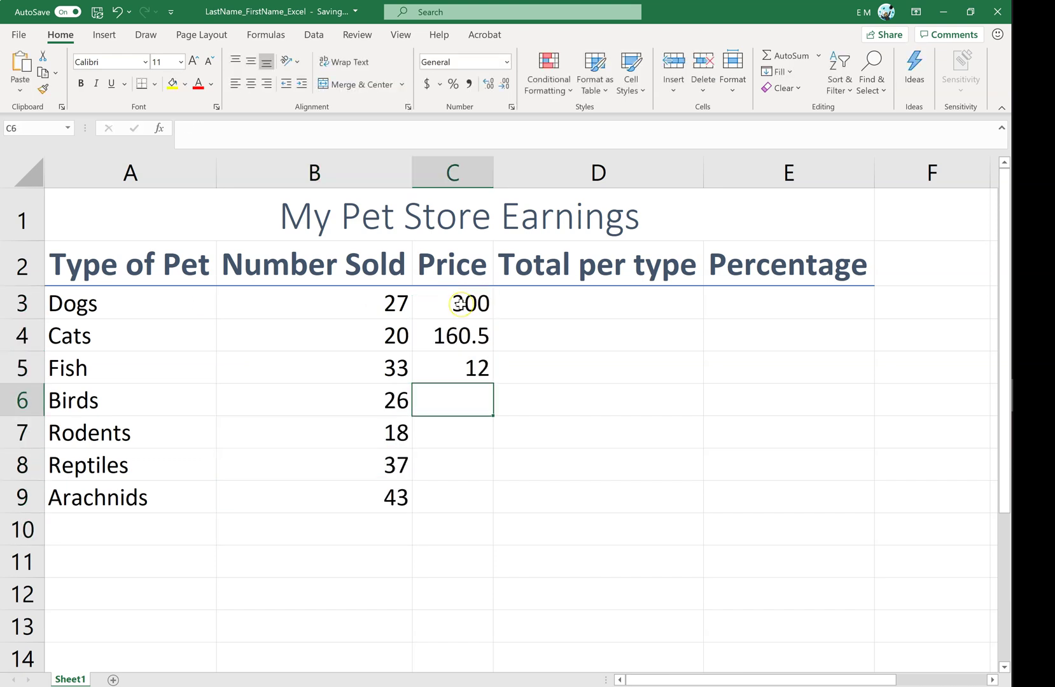
{"action": "type", "text": "45 25.5 99.99 80"}
{"action": "key", "text": "Return"}
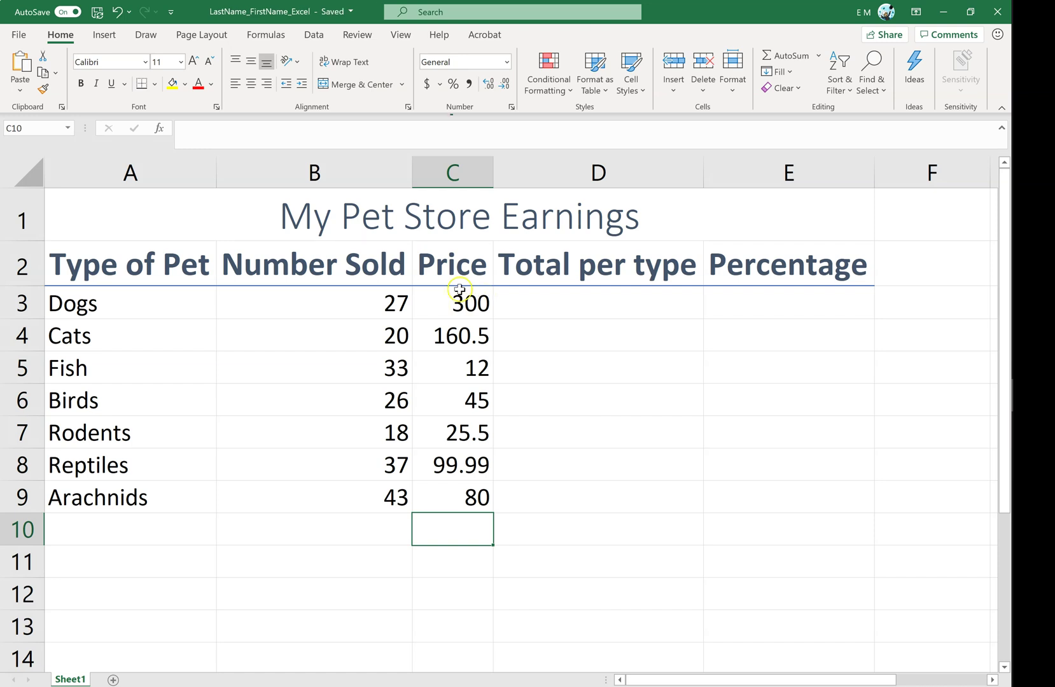
Step: Format the price in C3 as Accounting with a dollar sign and apply Comma Style to C4:C9
{"action": "left_click", "coordinate": [464, 303]}
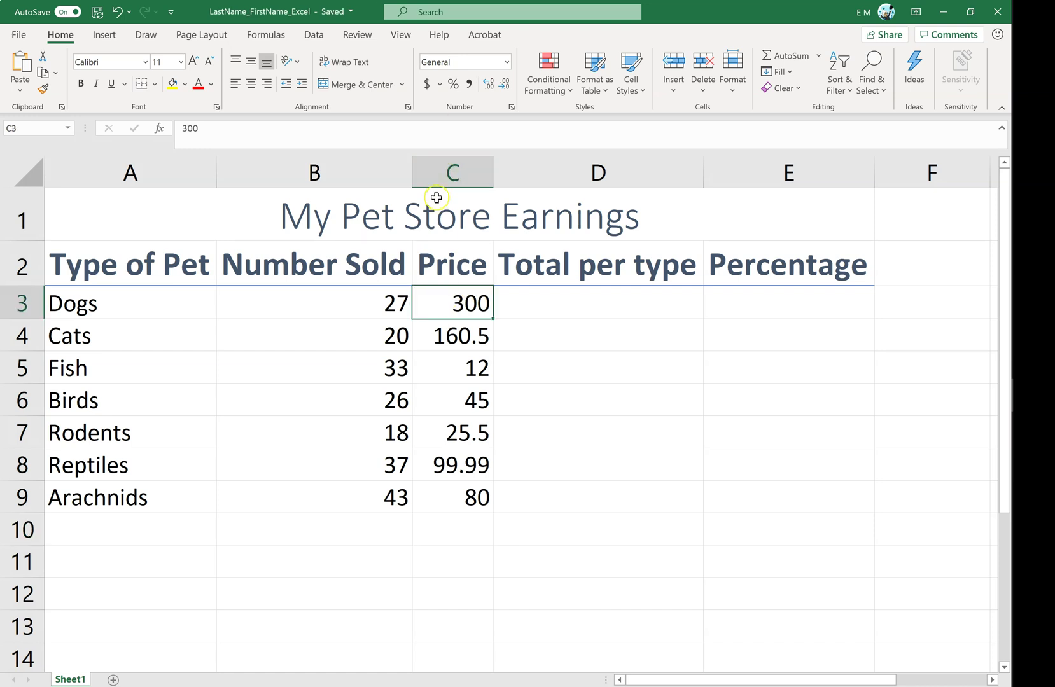
{"action": "left_click", "coordinate": [427, 85]}
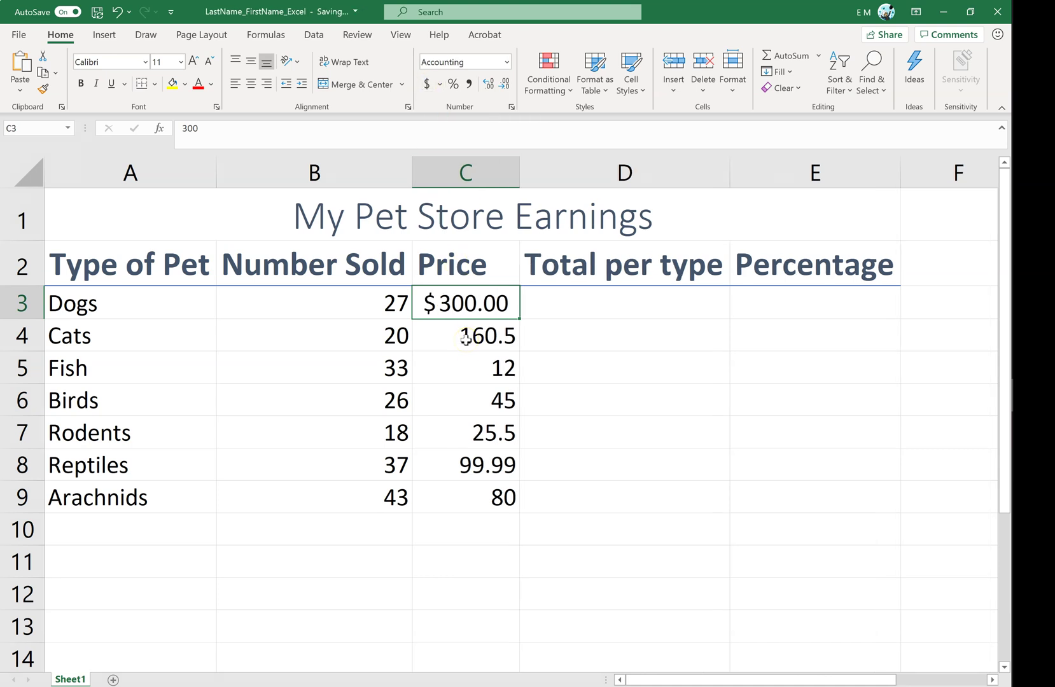
{"action": "left_click_drag", "start_coordinate": [466, 340], "coordinate": [449, 487]}
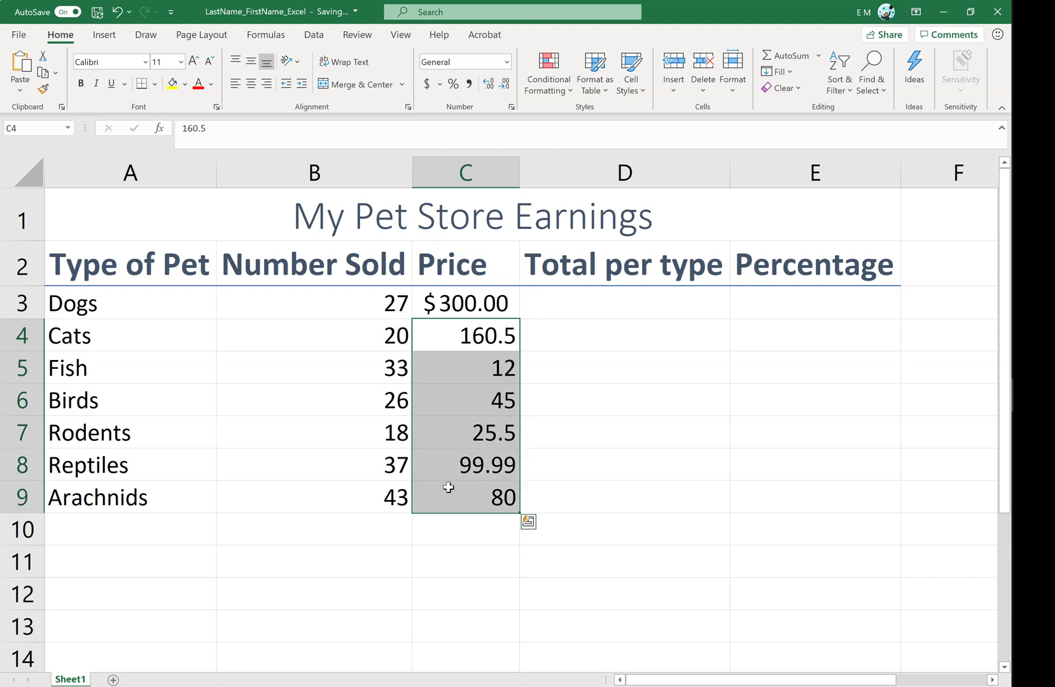
{"action": "left_click", "coordinate": [468, 84]}
Step: Calculate the dogs' total in D3 with the formula =B3*C3 and fill it down through D9
{"action": "left_click", "coordinate": [636, 302]}
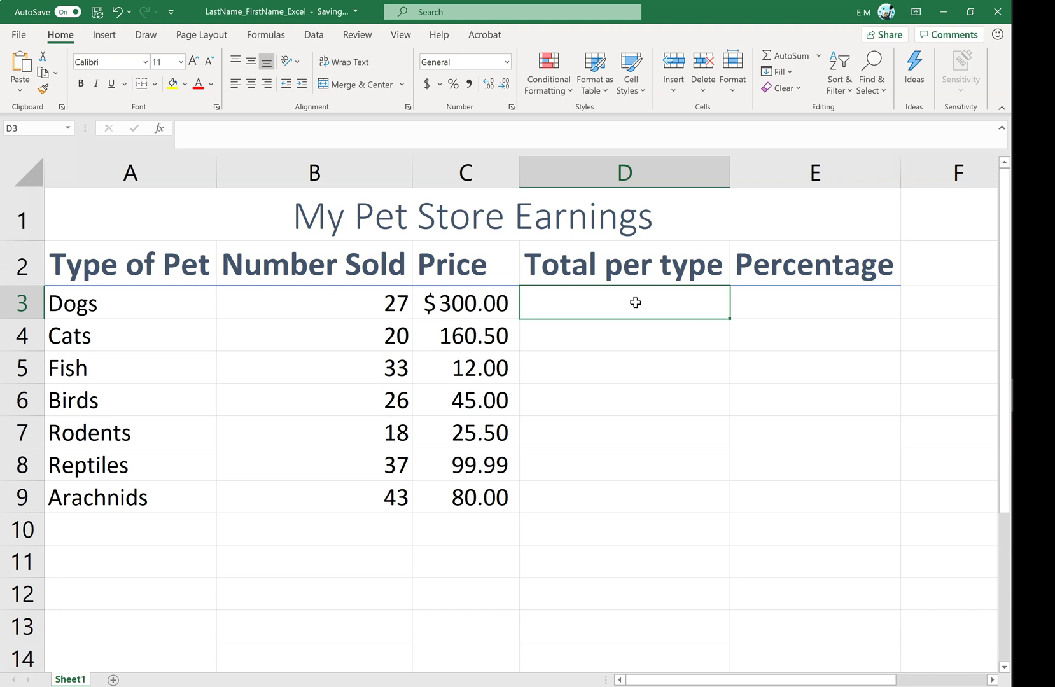
{"action": "type", "text": "="}
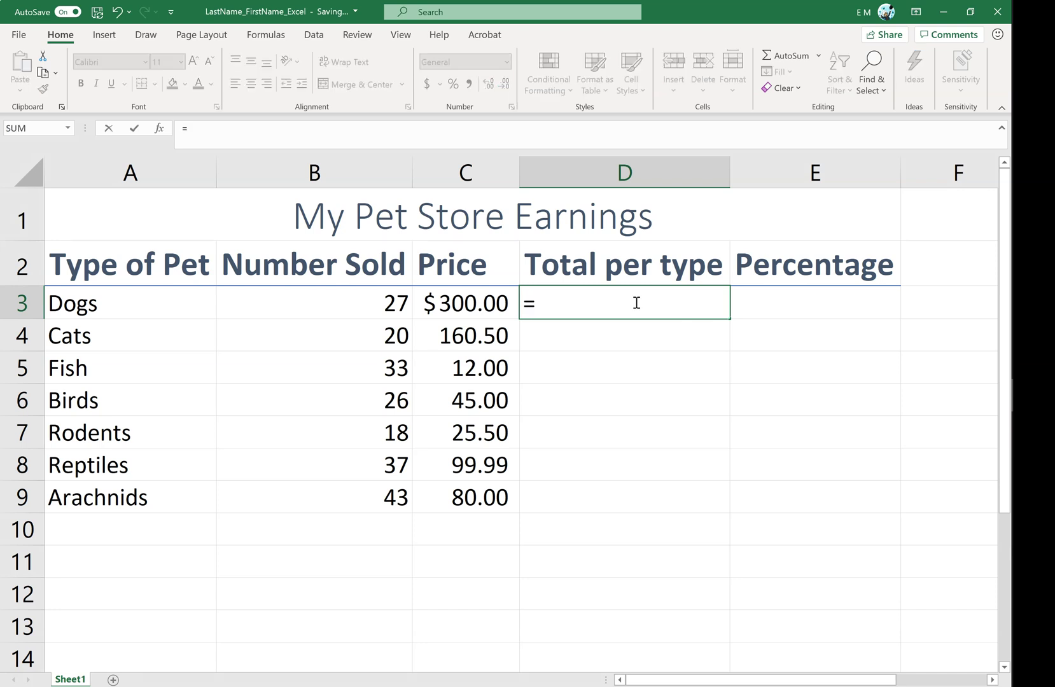
{"action": "left_click", "coordinate": [382, 302]}
{"action": "type", "text": "*"}
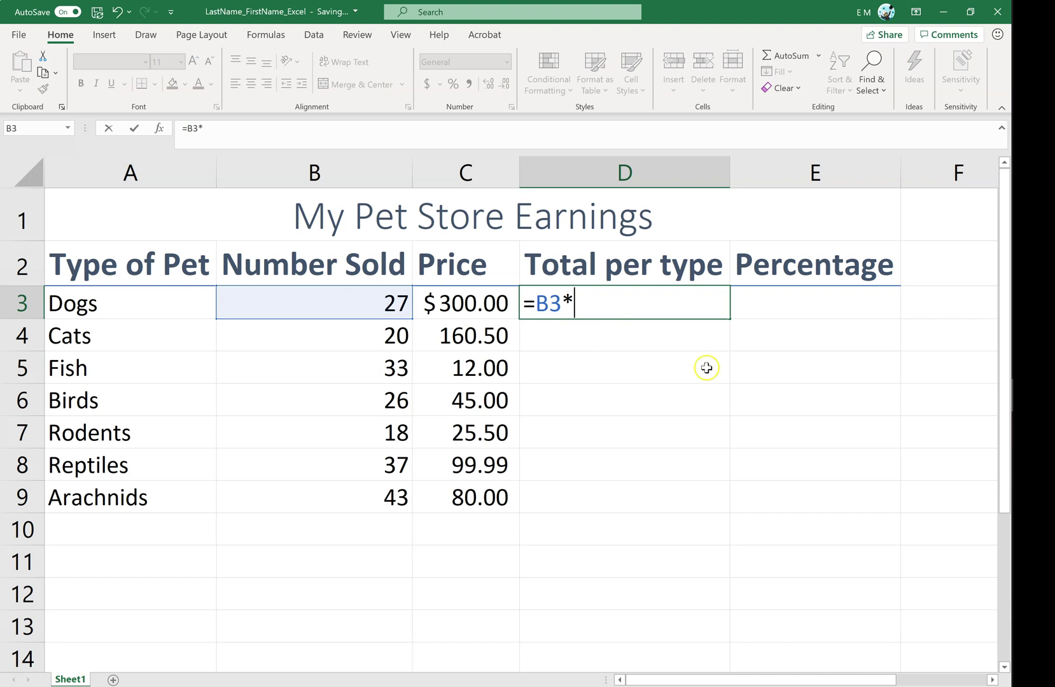
{"action": "left_click", "coordinate": [451, 308]}
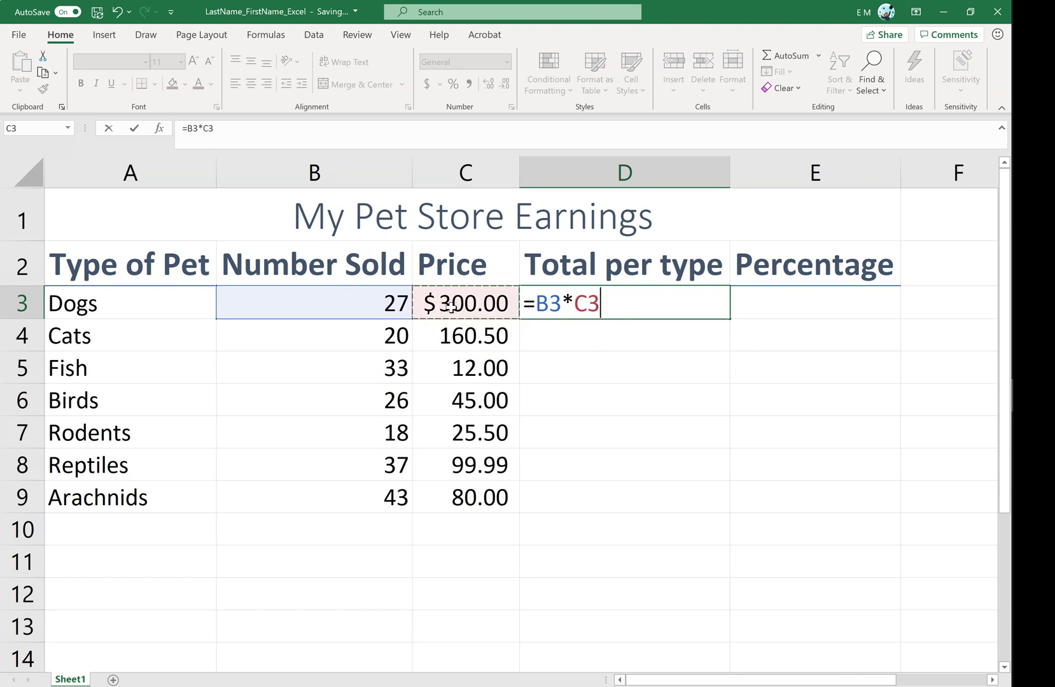
{"action": "key", "text": "Return"}
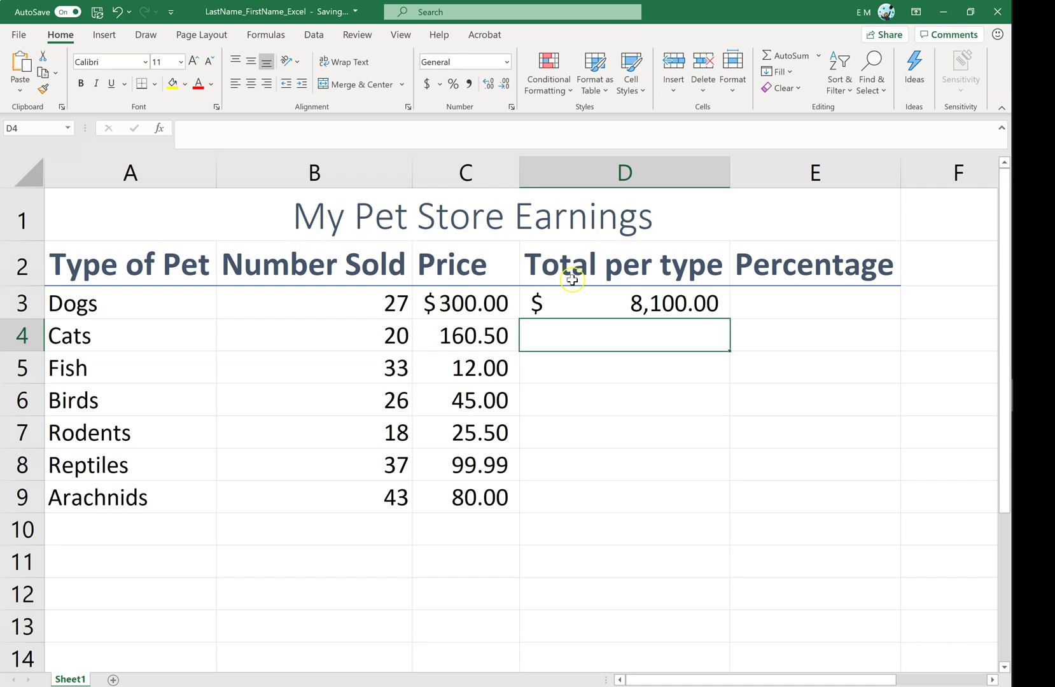
{"action": "left_click", "coordinate": [702, 303]}
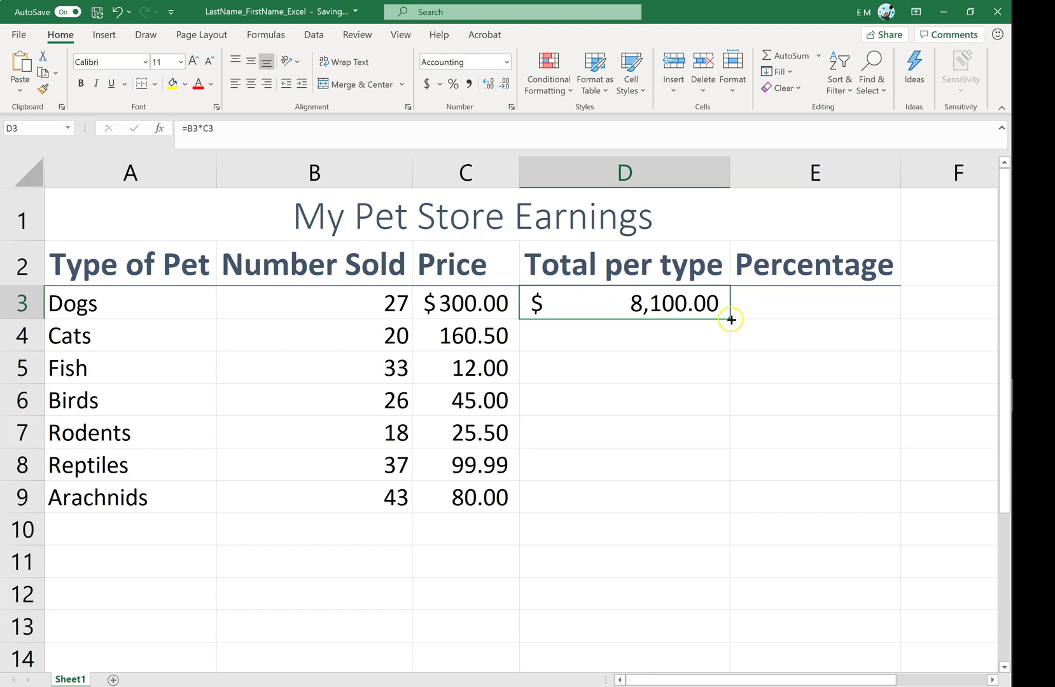
{"action": "left_click_drag", "start_coordinate": [731, 320], "coordinate": [709, 499]}
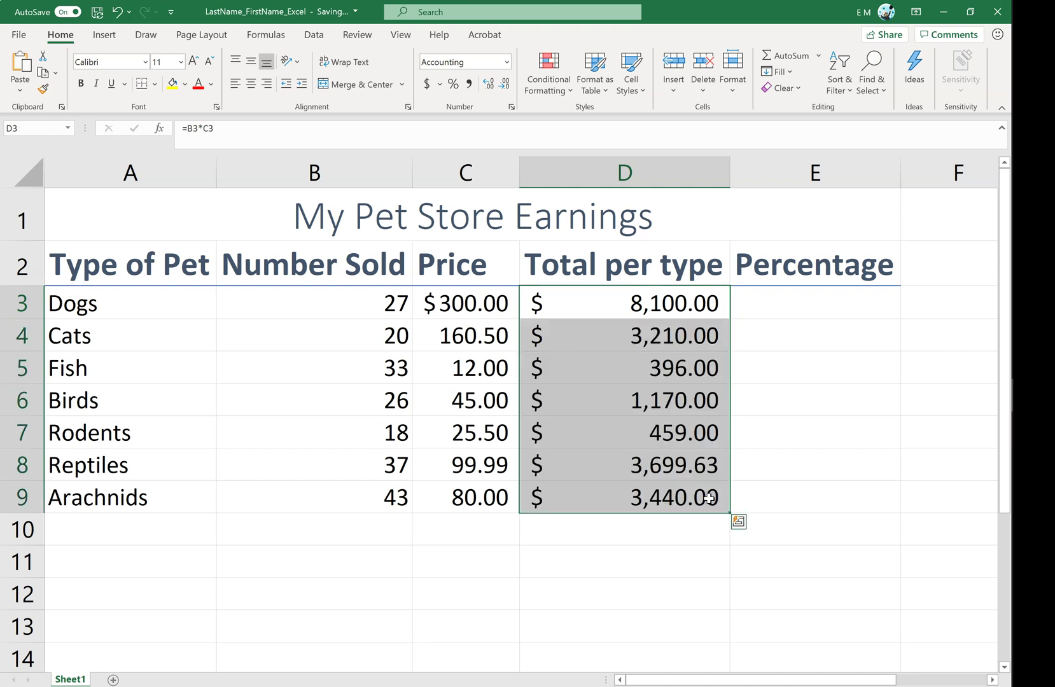
Step: Apply Comma Style to the totals per type in D4:D9
{"action": "left_click", "coordinate": [589, 572]}
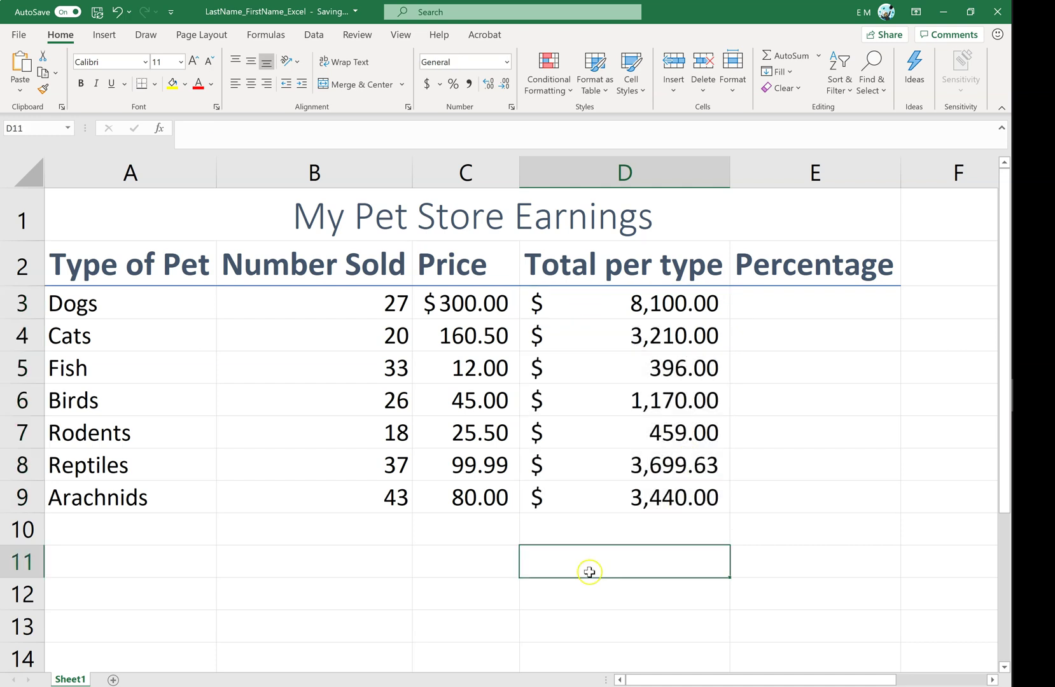
{"action": "left_click_drag", "start_coordinate": [591, 337], "coordinate": [594, 494]}
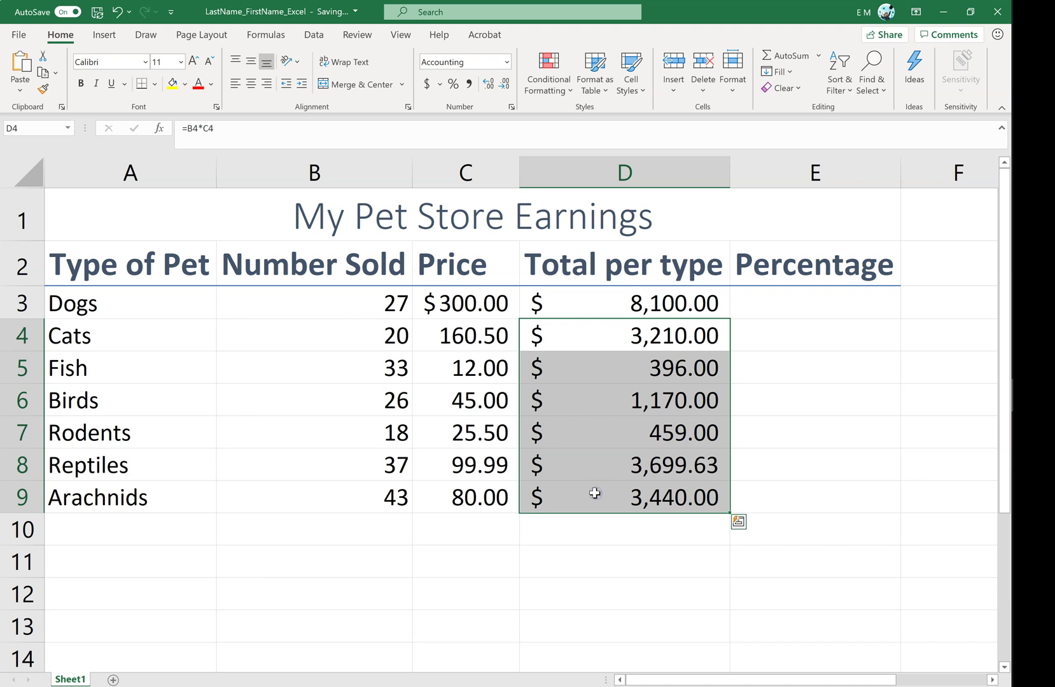
{"action": "left_click", "coordinate": [470, 89]}
{"action": "left_click", "coordinate": [616, 529]}
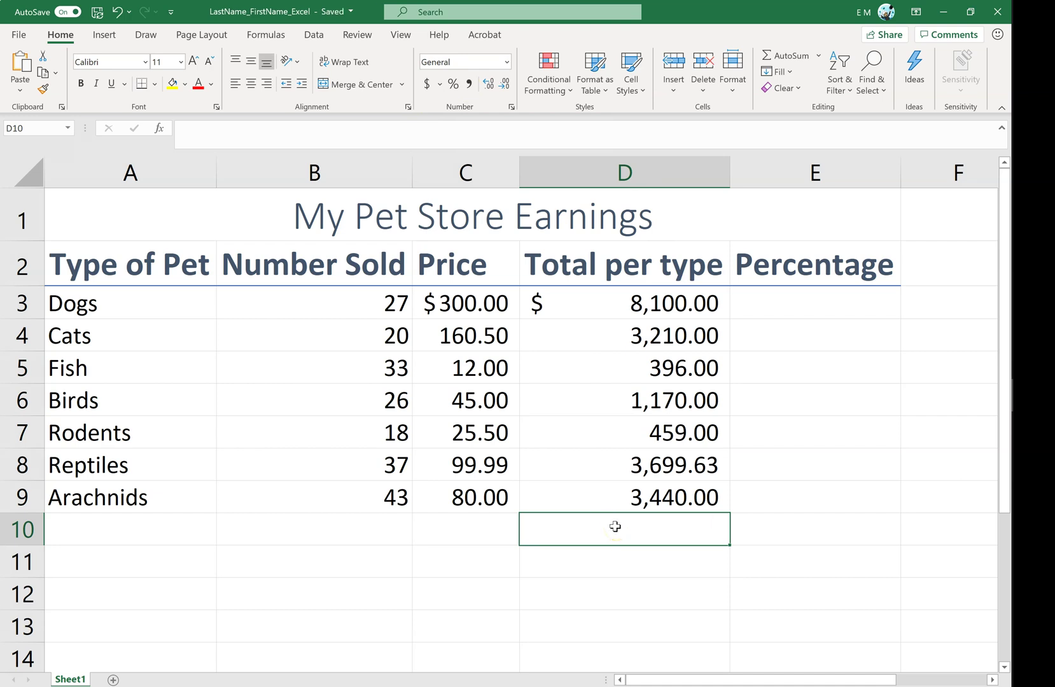
Step: Sum the Number Sold column in B10 with AutoSum over B3:B9 and fill the formula across to D10
{"action": "left_click", "coordinate": [339, 534]}
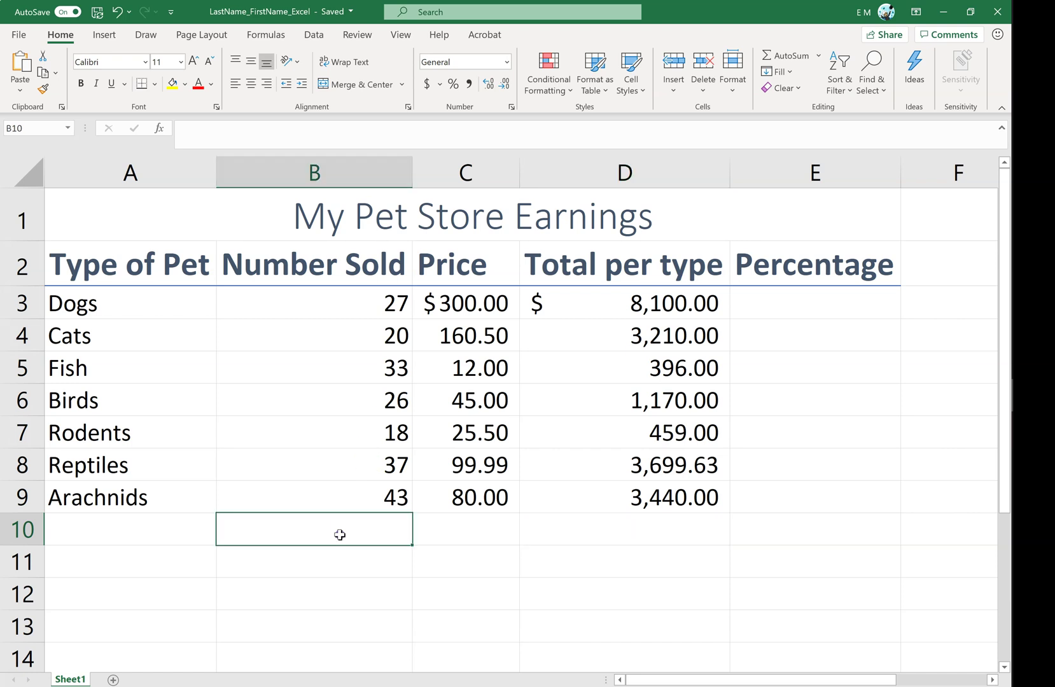
{"action": "left_click", "coordinate": [786, 56]}
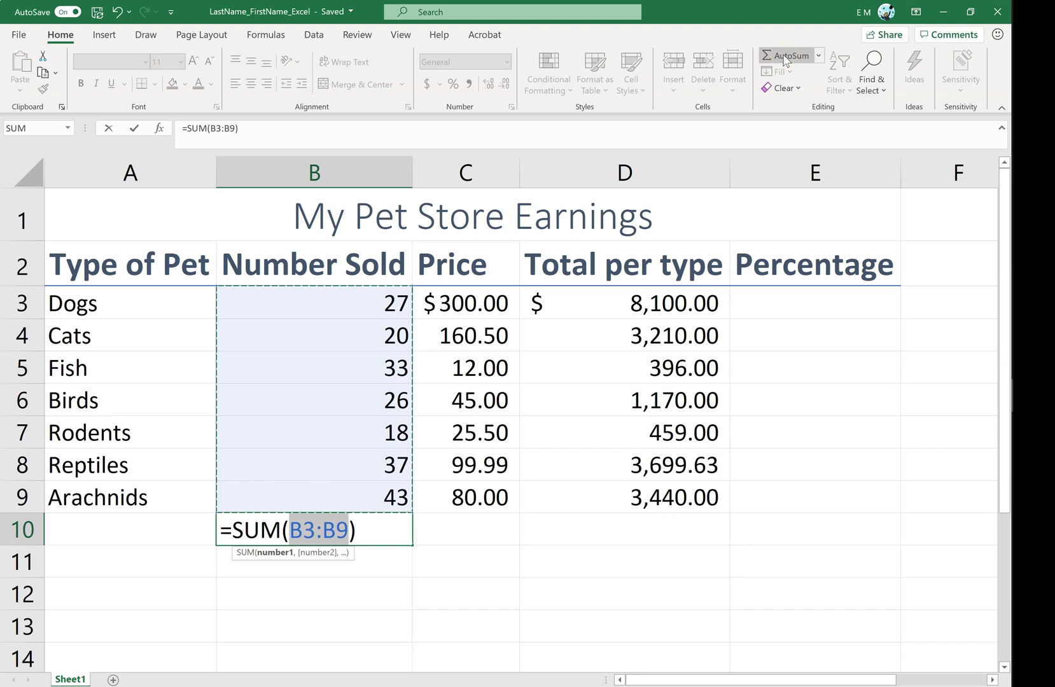
{"action": "key", "text": "Return"}
{"action": "left_click", "coordinate": [389, 518]}
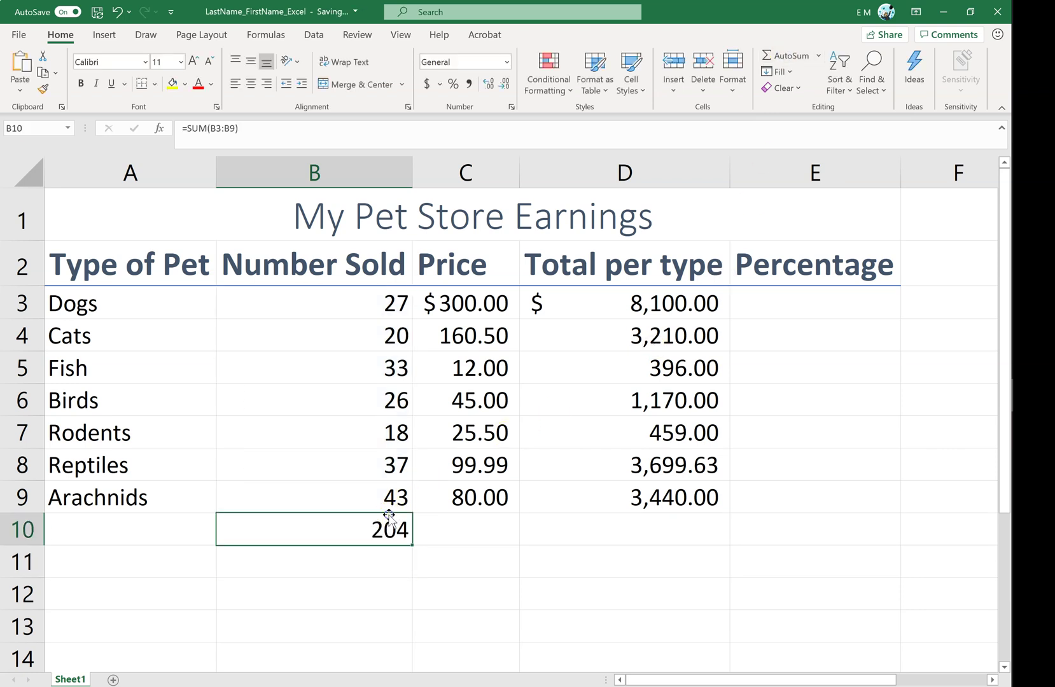
{"action": "left_click_drag", "start_coordinate": [411, 547], "coordinate": [635, 527]}
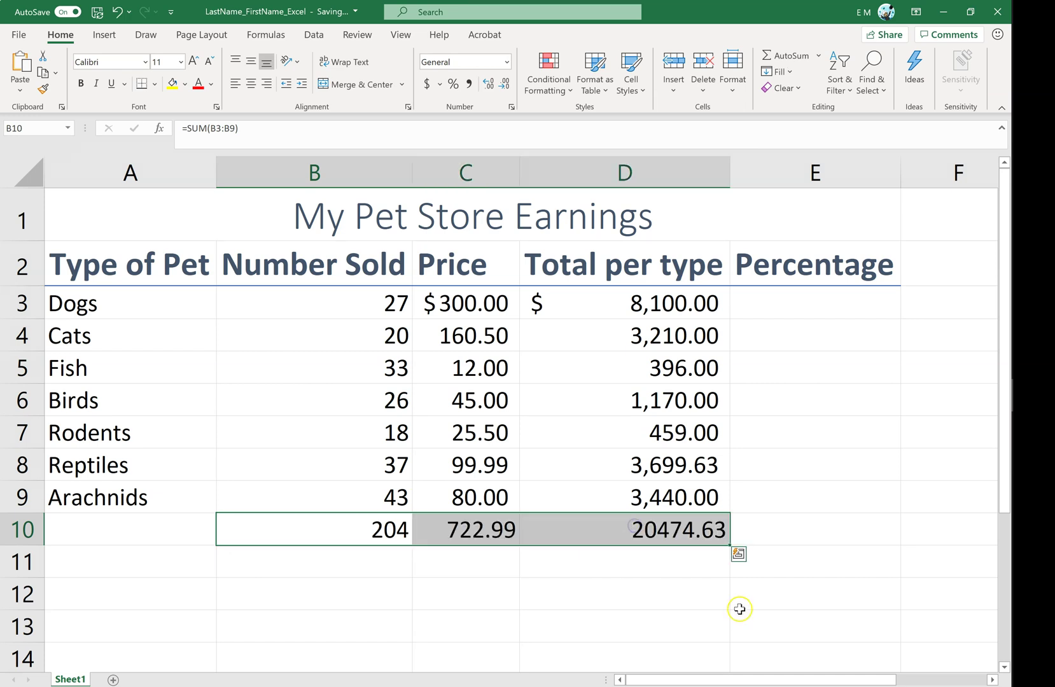
{"action": "left_click", "coordinate": [710, 582]}
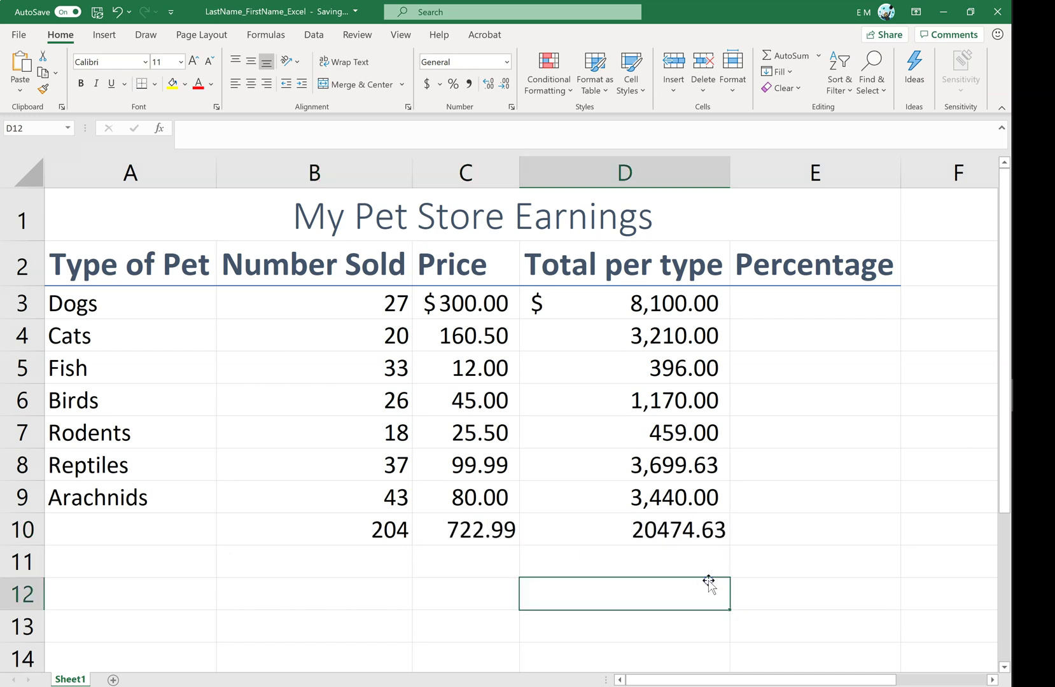
Step: Format D10 and C10 as Accounting with a dollar sign and give B10:D10 the bold, bordered total cell style
{"action": "left_click", "coordinate": [632, 534]}
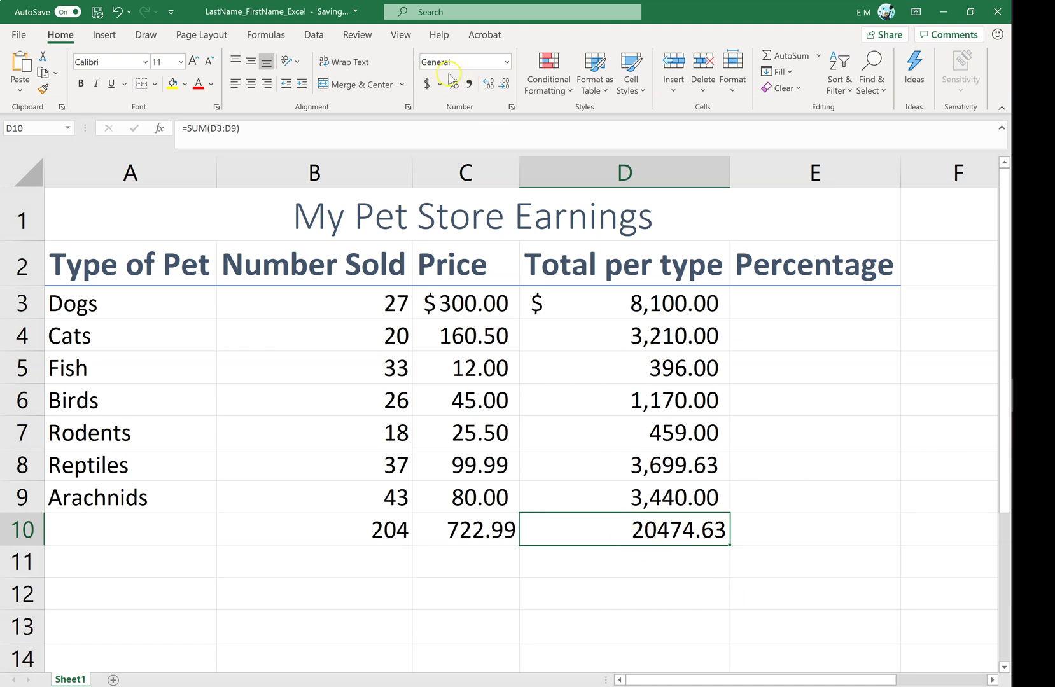
{"action": "left_click", "coordinate": [427, 84]}
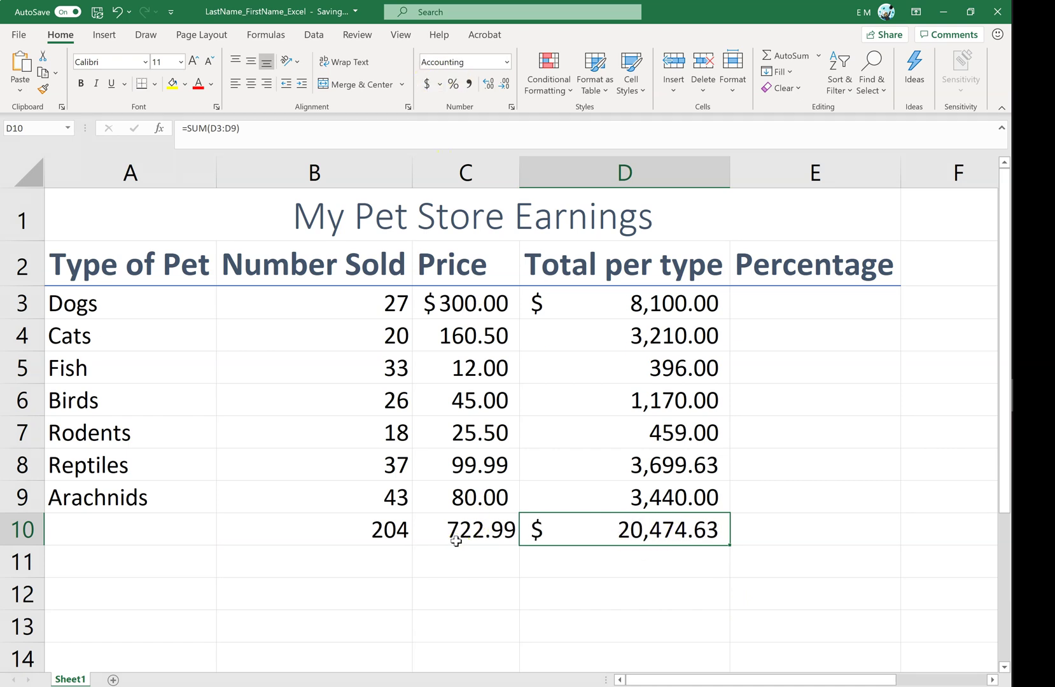
{"action": "left_click", "coordinate": [470, 536]}
{"action": "left_click", "coordinate": [427, 84]}
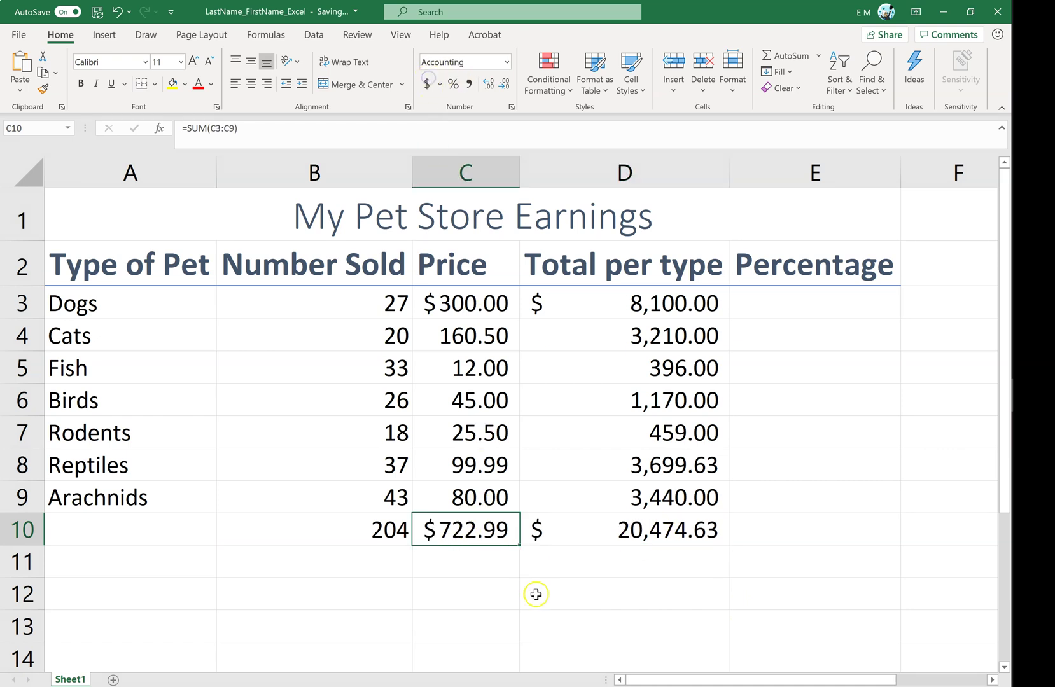
{"action": "left_click_drag", "start_coordinate": [363, 528], "coordinate": [577, 537]}
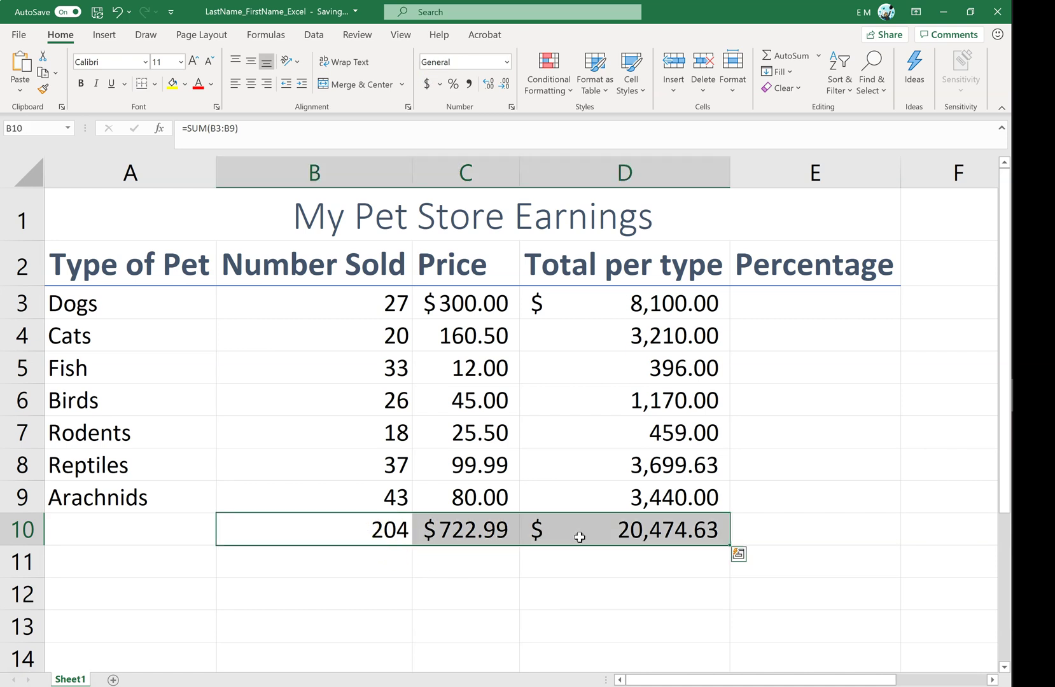
{"action": "left_click", "coordinate": [630, 72]}
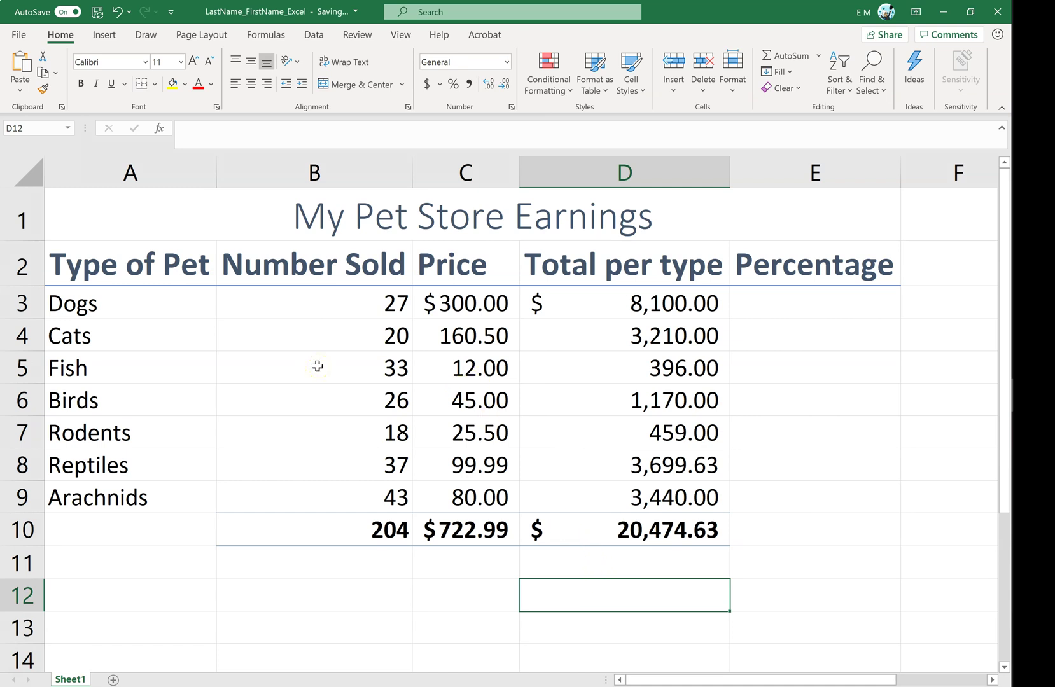
Step: Insert a recommended Clustered Column chart from the pet types in A3:A9 and their totals in D3:D9
{"action": "left_click", "coordinate": [145, 306]}
{"action": "left_click_drag", "start_coordinate": [145, 306], "coordinate": [146, 497]}
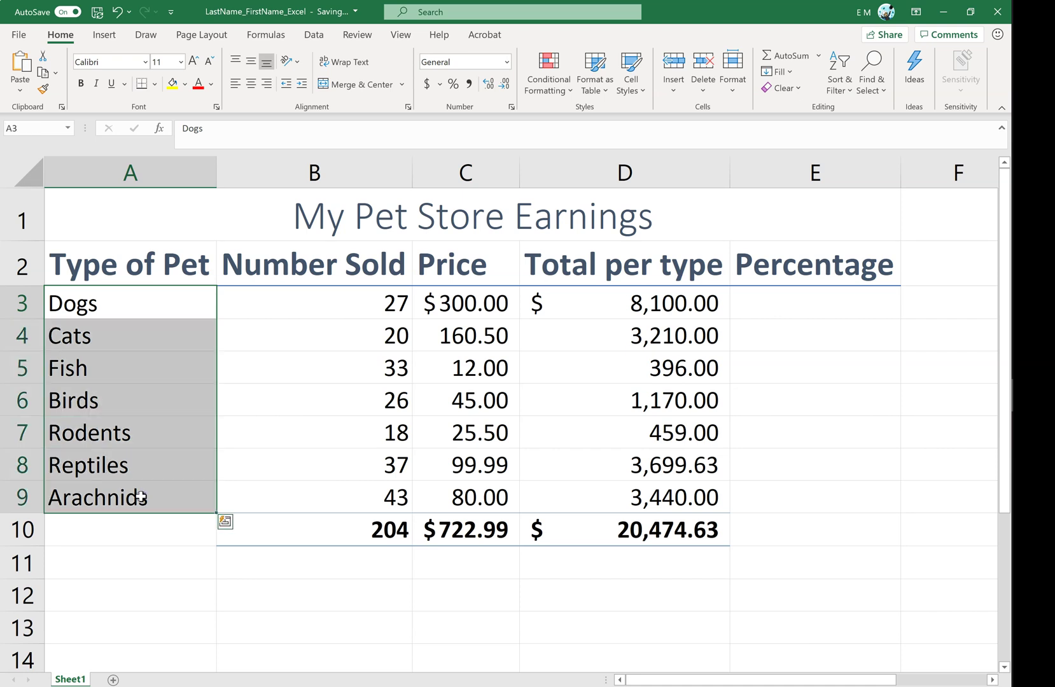
{"action": "left_click_drag", "start_coordinate": [178, 311], "coordinate": [154, 497]}
{"action": "left_click_drag", "start_coordinate": [665, 304], "coordinate": [655, 492], "text": "ctrl"}
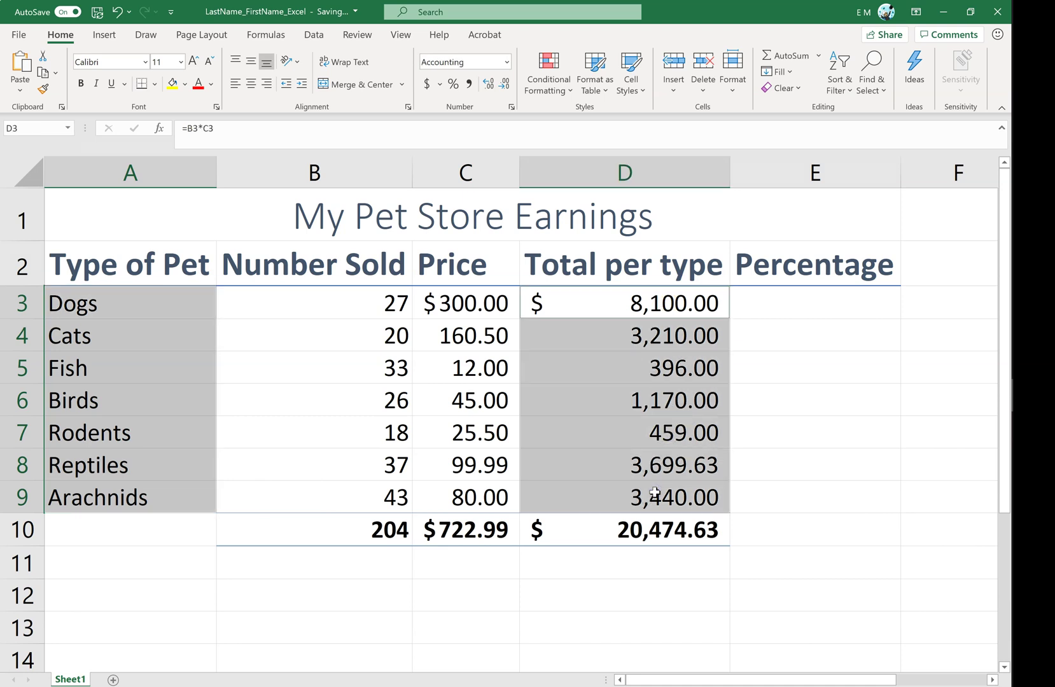
{"action": "left_click", "coordinate": [101, 36]}
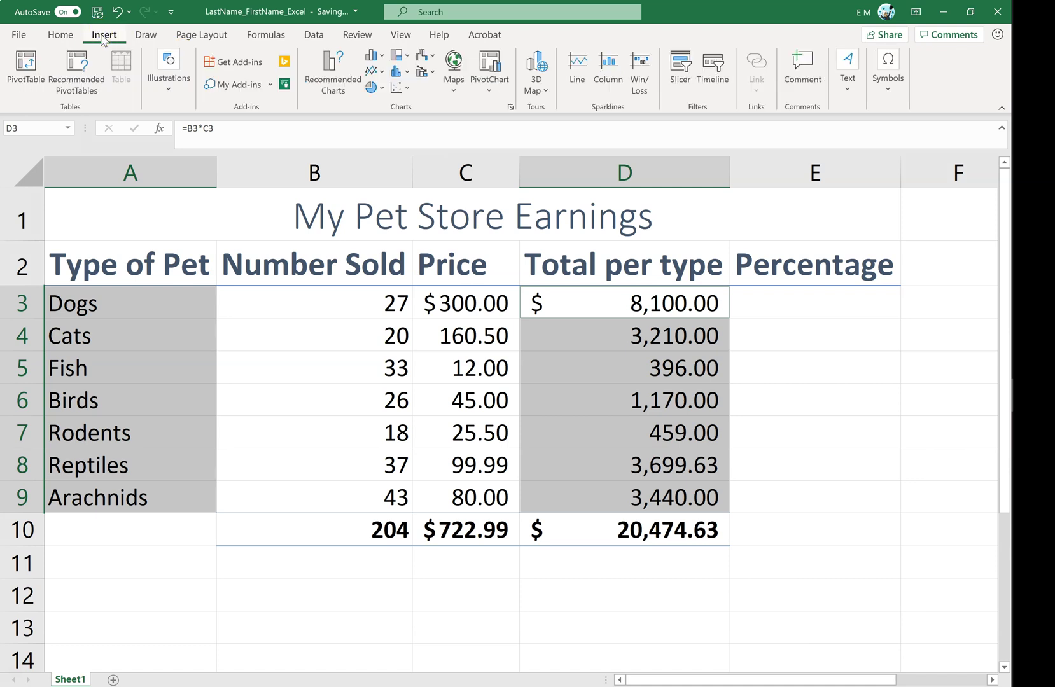
{"action": "left_click", "coordinate": [341, 87]}
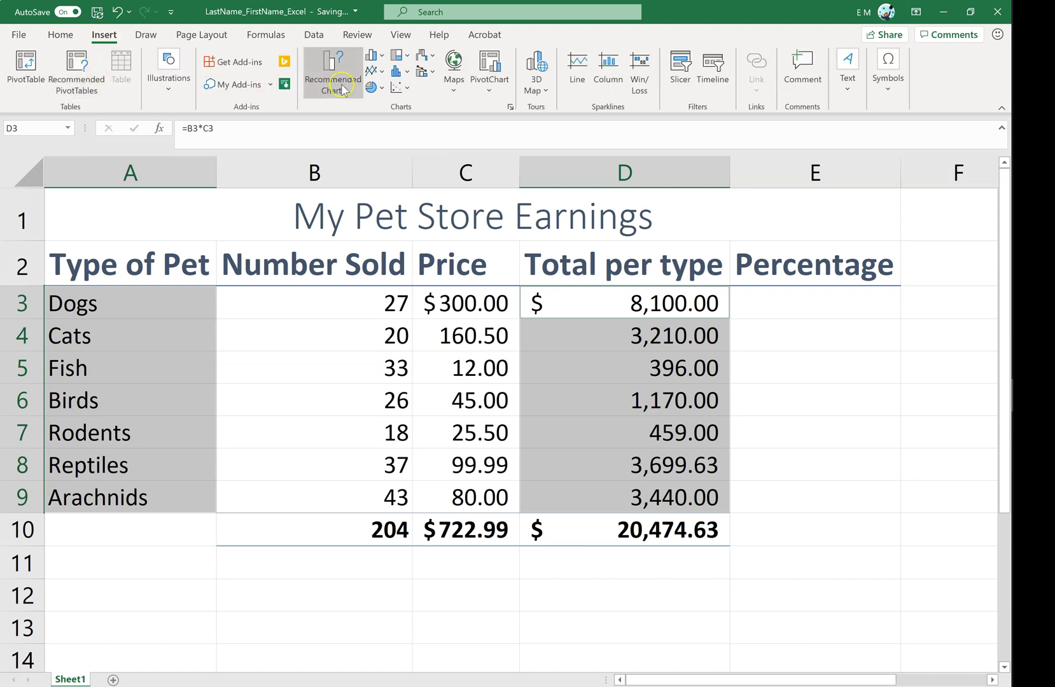
{"action": "left_click", "coordinate": [341, 87]}
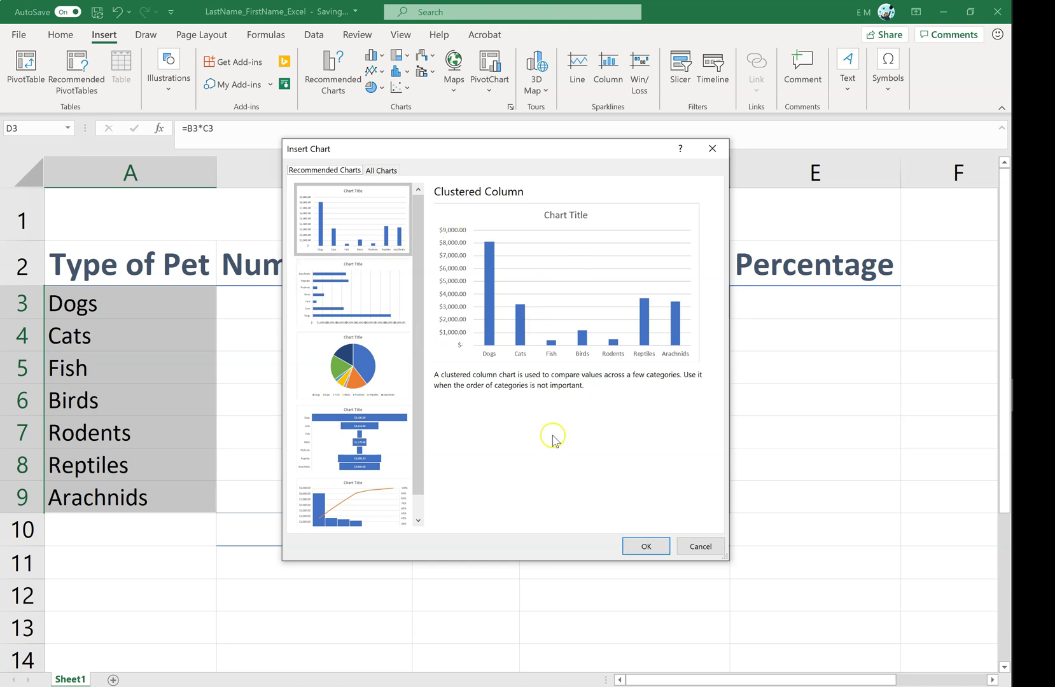
{"action": "left_click", "coordinate": [644, 547]}
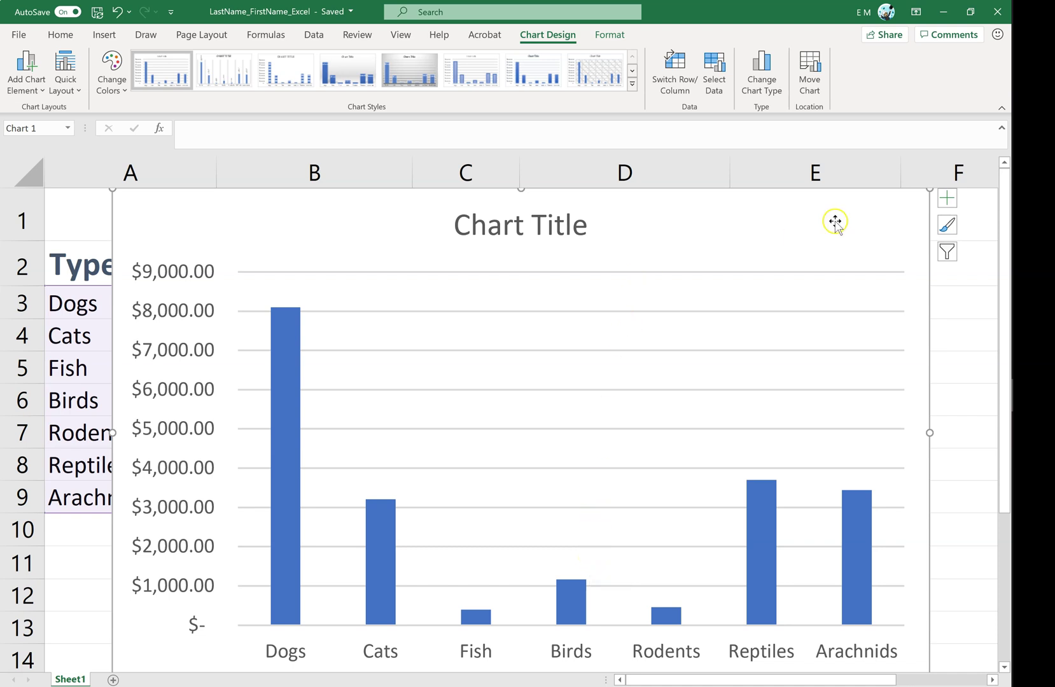
Step: Replace the chart's placeholder title with "Earnings Chart"
{"action": "left_click", "coordinate": [519, 224]}
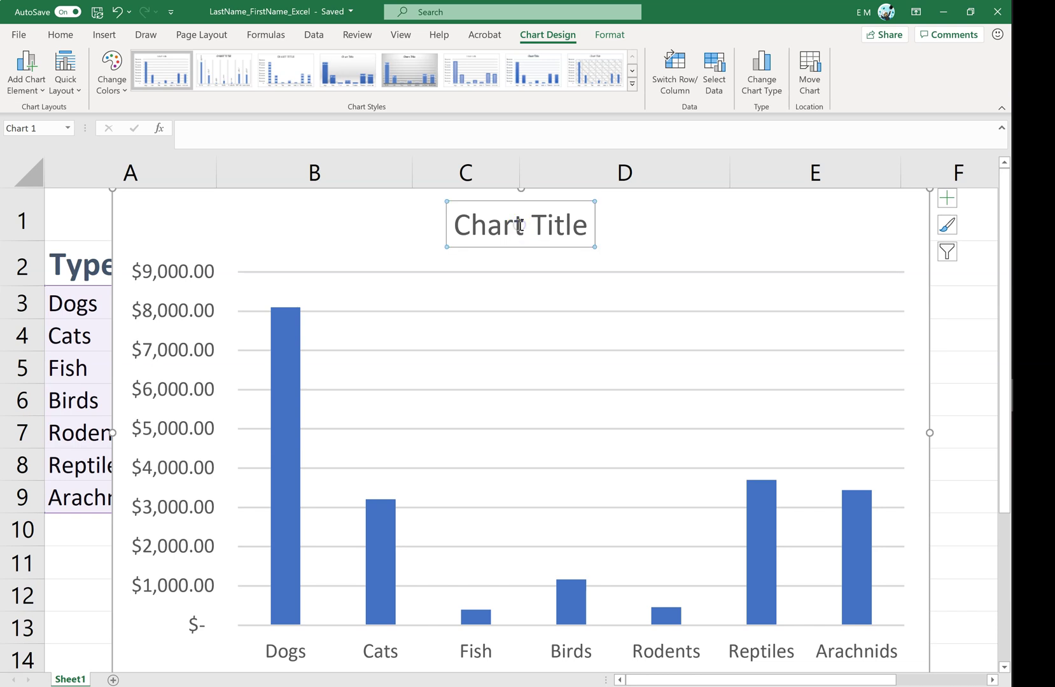
{"action": "triple_click", "coordinate": [519, 224]}
{"action": "type", "text": "Earnin"}
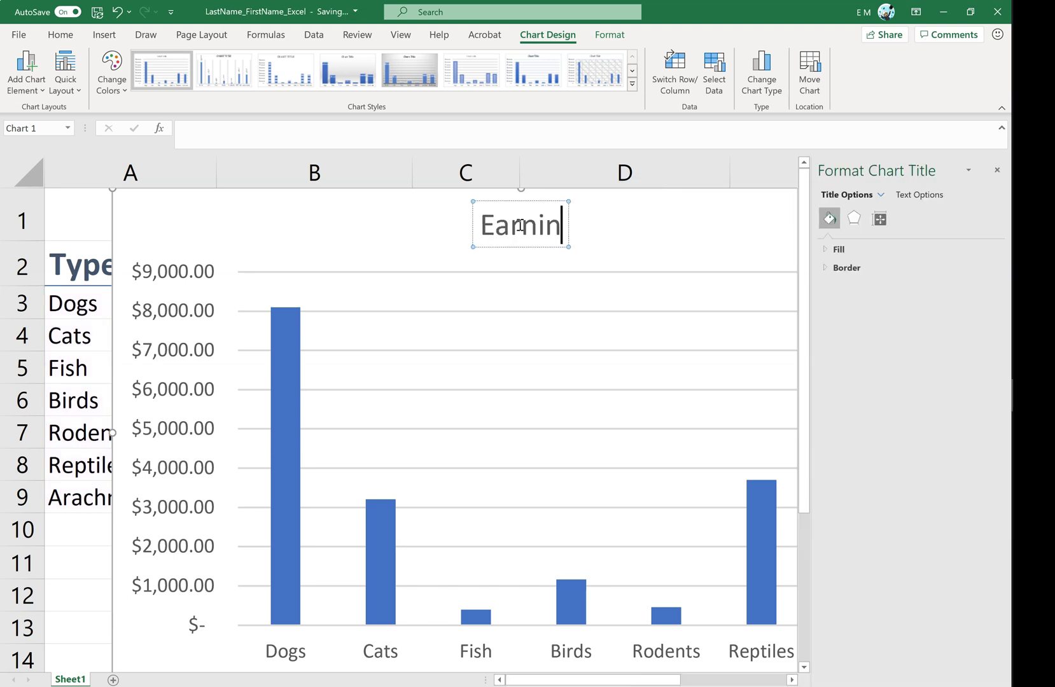
{"action": "type", "text": "gs Char"}
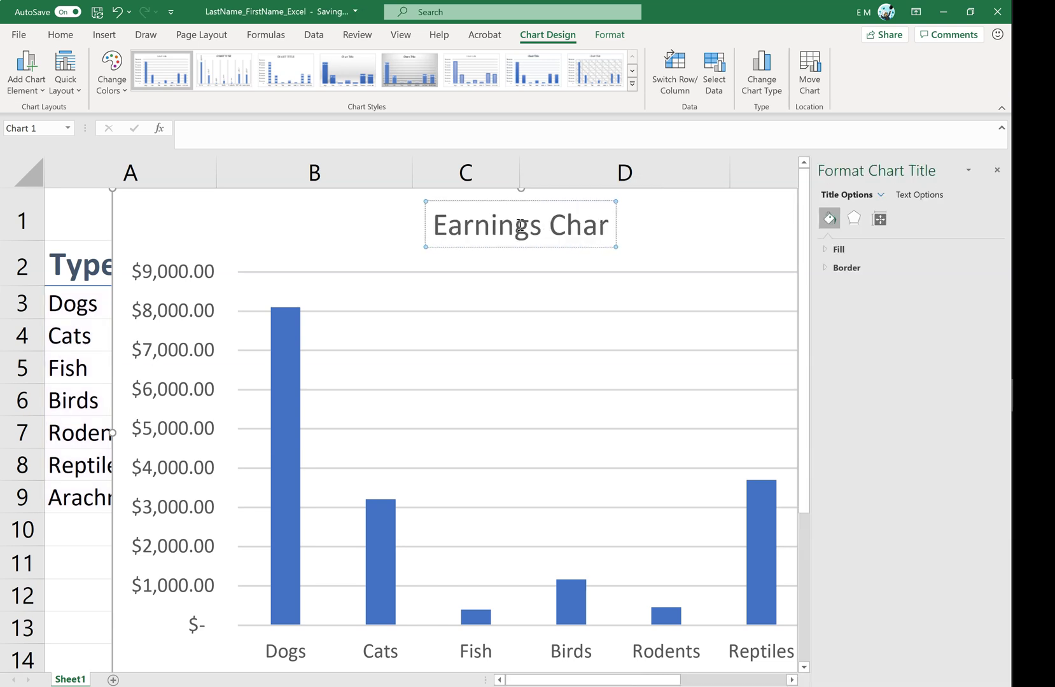
{"action": "type", "text": "t"}
{"action": "left_click", "coordinate": [298, 202]}
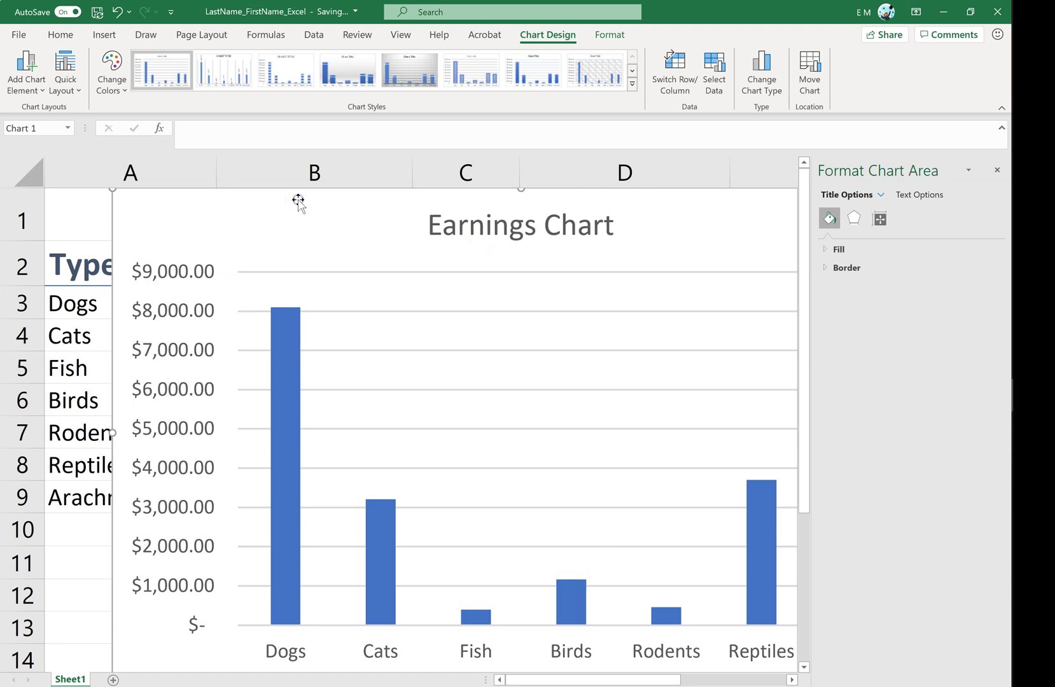
Step: Move the chart to a new sheet named "Earnings Chart"
{"action": "right_click", "coordinate": [239, 221]}
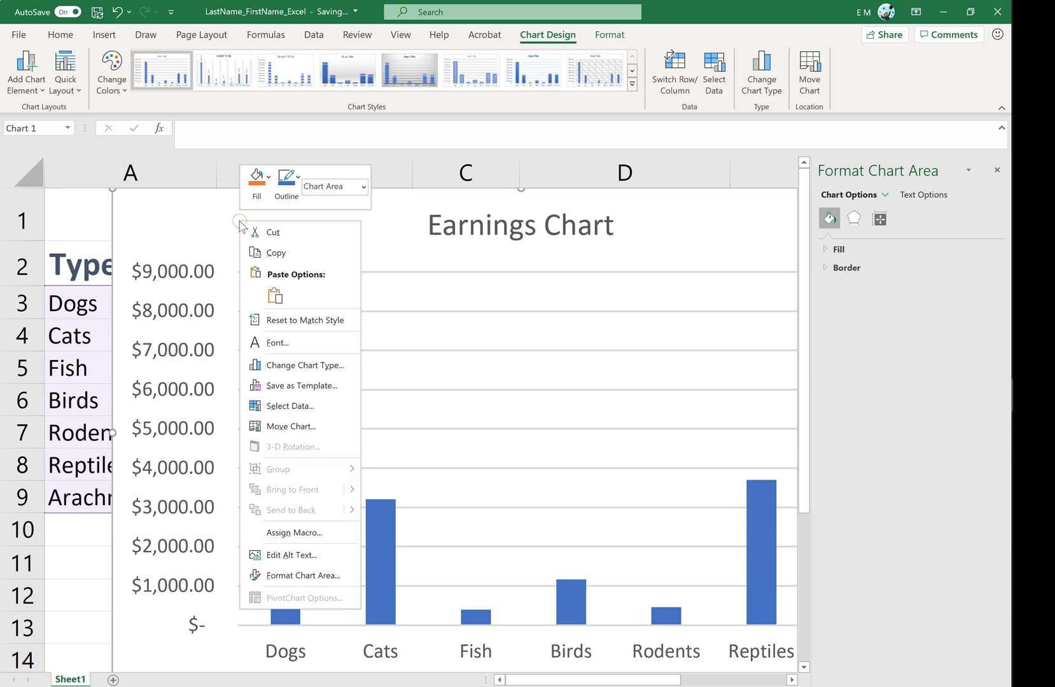
{"action": "left_click", "coordinate": [282, 427]}
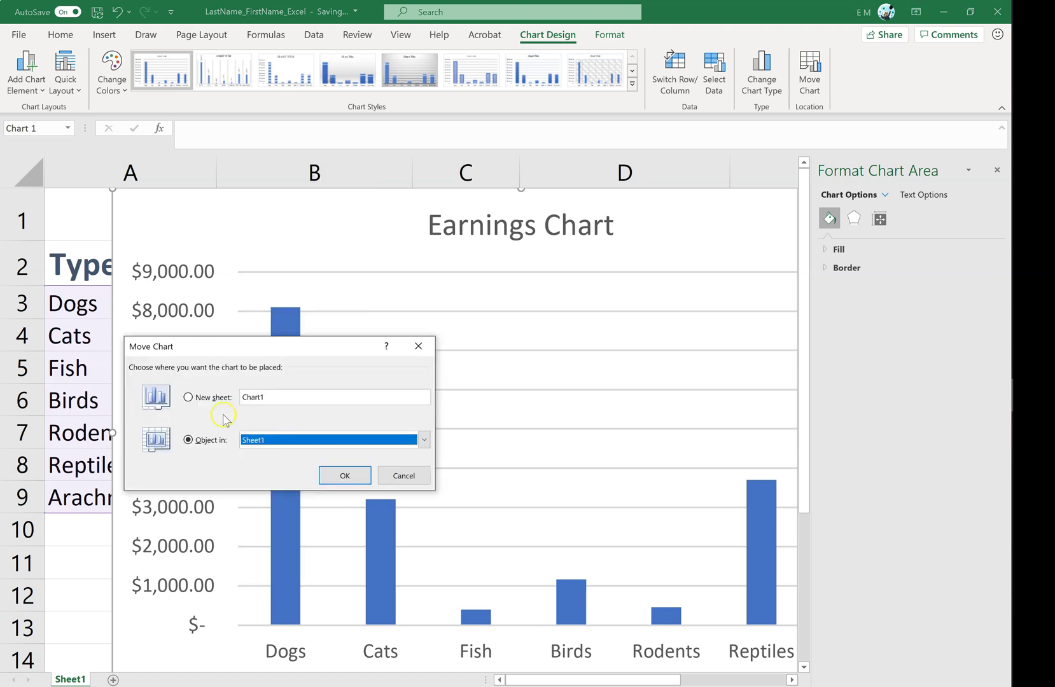
{"action": "left_click", "coordinate": [191, 399]}
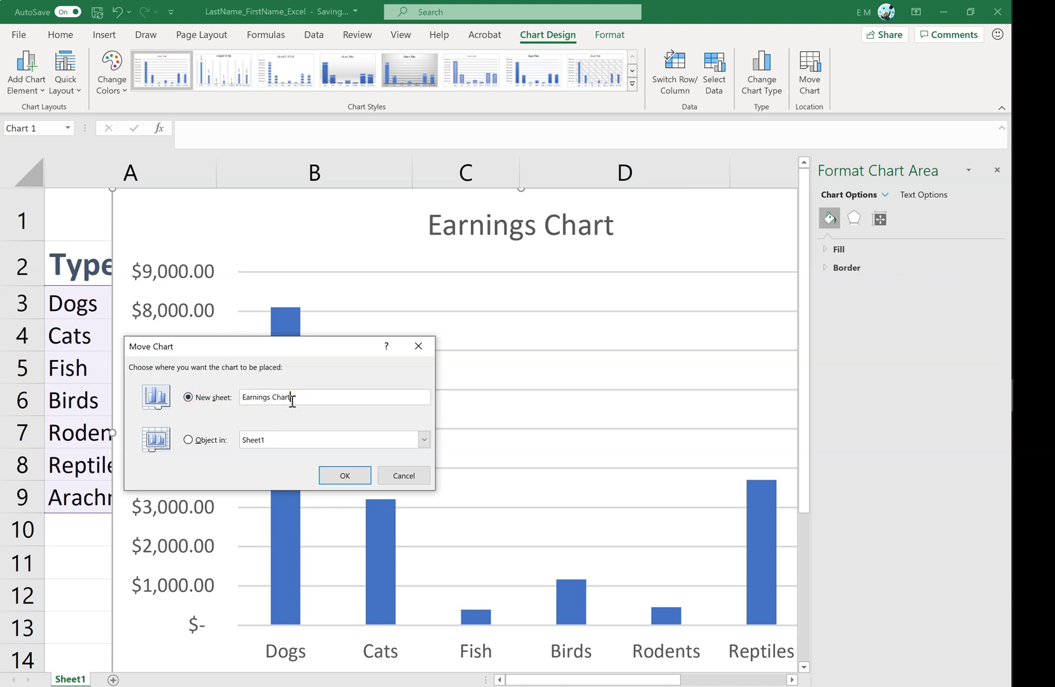
{"action": "type", "text": "Earnings Chart"}
{"action": "left_click", "coordinate": [341, 475]}
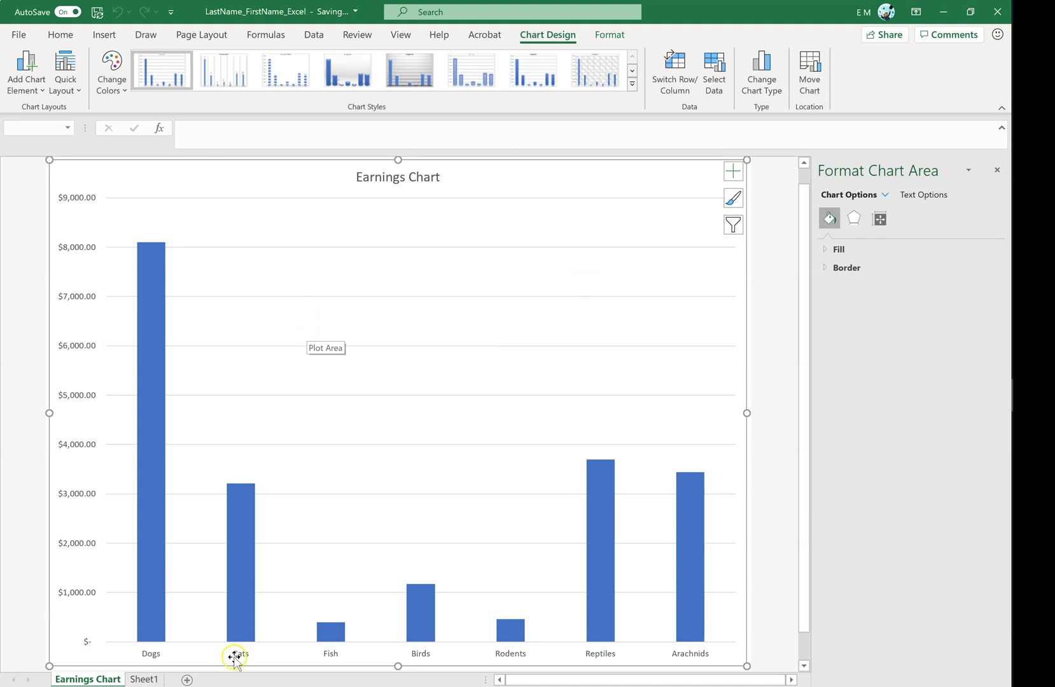
Step: Rename the Sheet1 worksheet as "Earnings"
{"action": "left_click", "coordinate": [148, 679]}
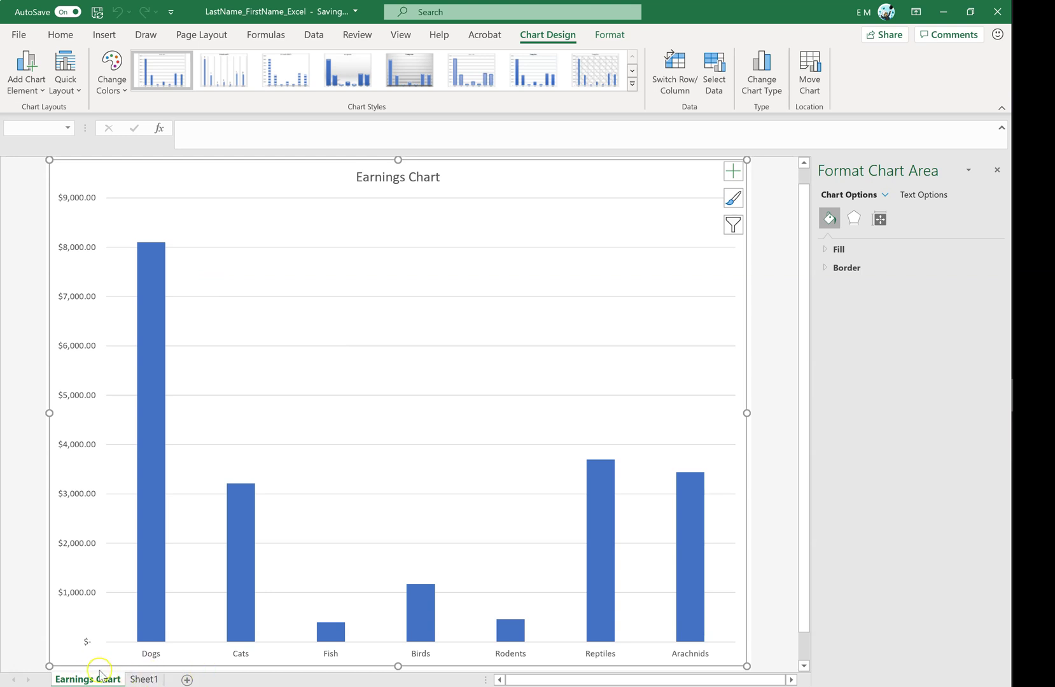
{"action": "left_click", "coordinate": [146, 680]}
{"action": "double_click", "coordinate": [146, 680]}
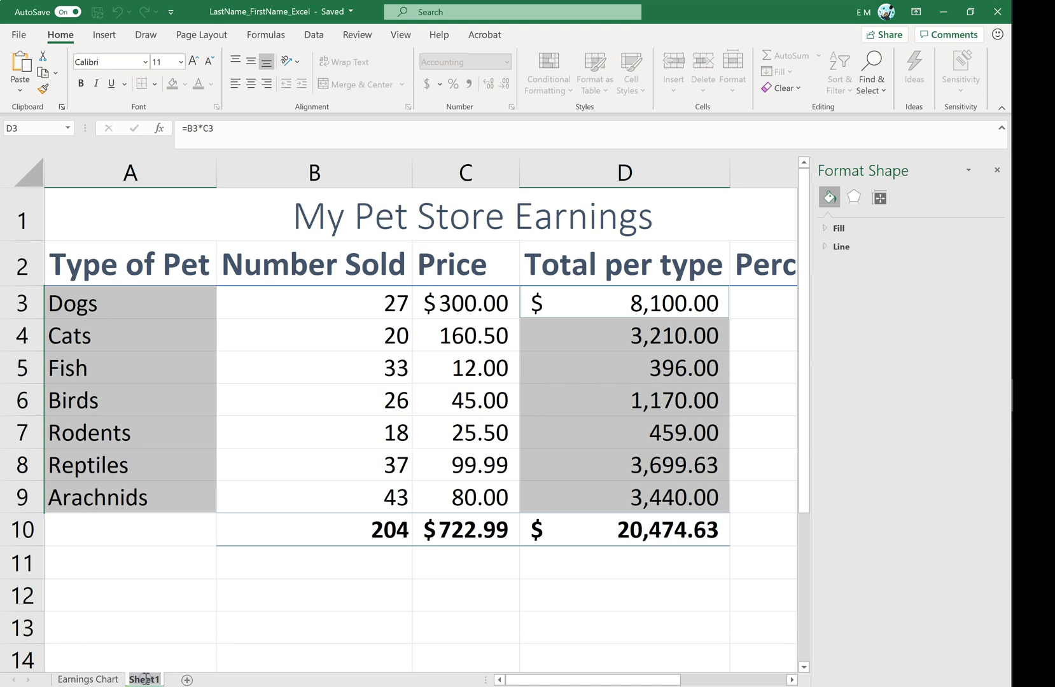
{"action": "type", "text": "Earnings"}
{"action": "left_click", "coordinate": [244, 616]}
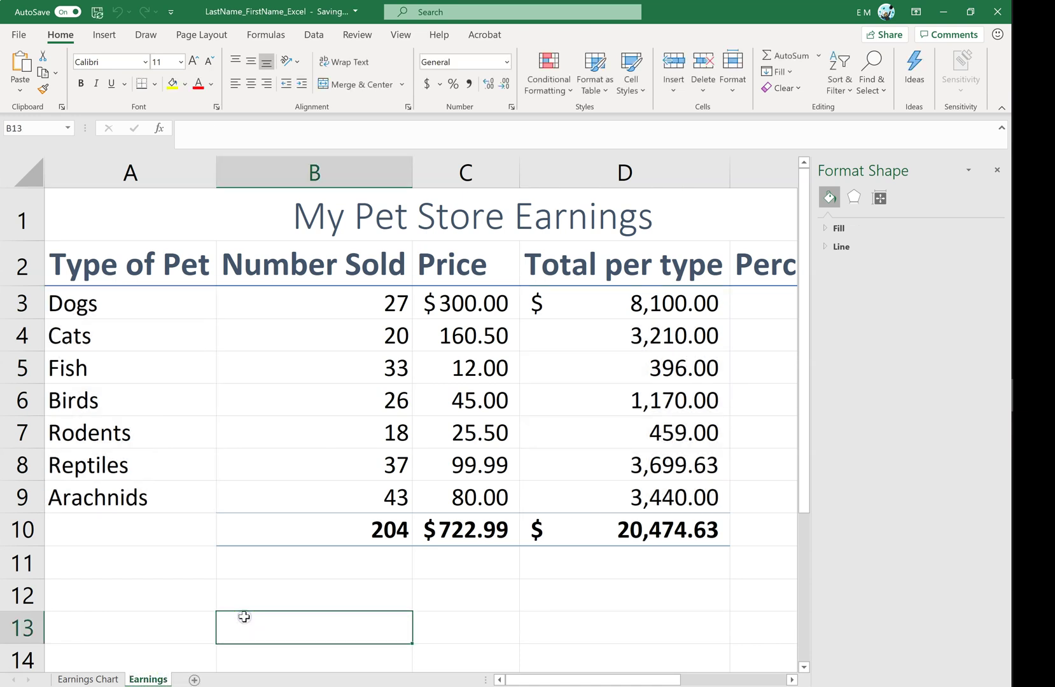
Step: Apply the fourth chart style, with a grey gradient background and data labels, to the Earnings Chart and choose the second Colorful palette
{"action": "left_click", "coordinate": [71, 680]}
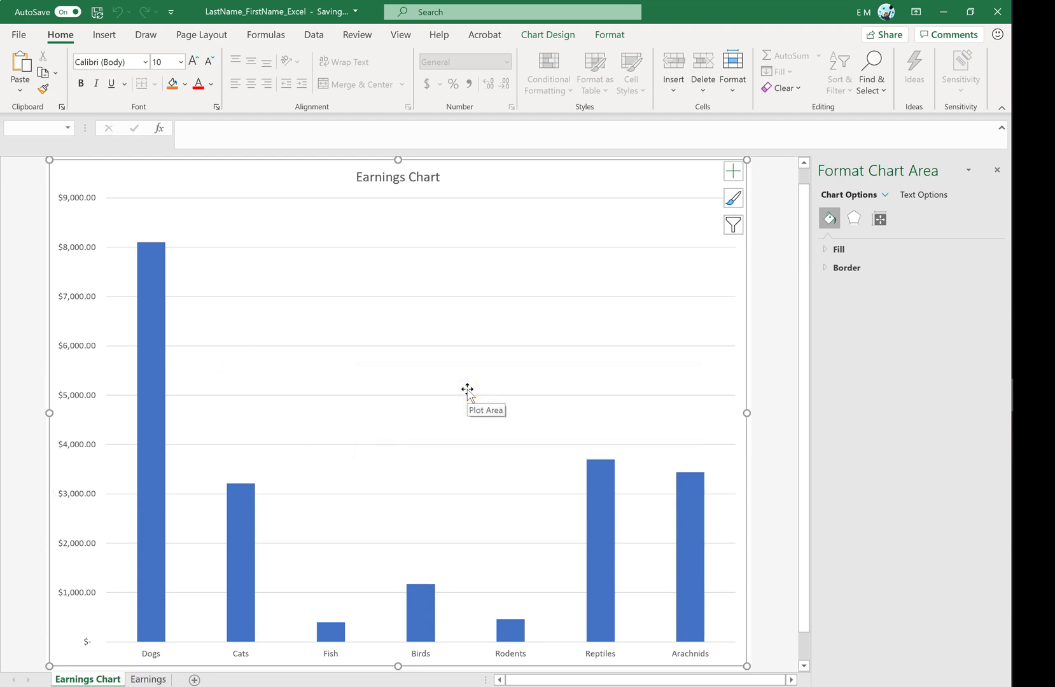
{"action": "left_click", "coordinate": [544, 36]}
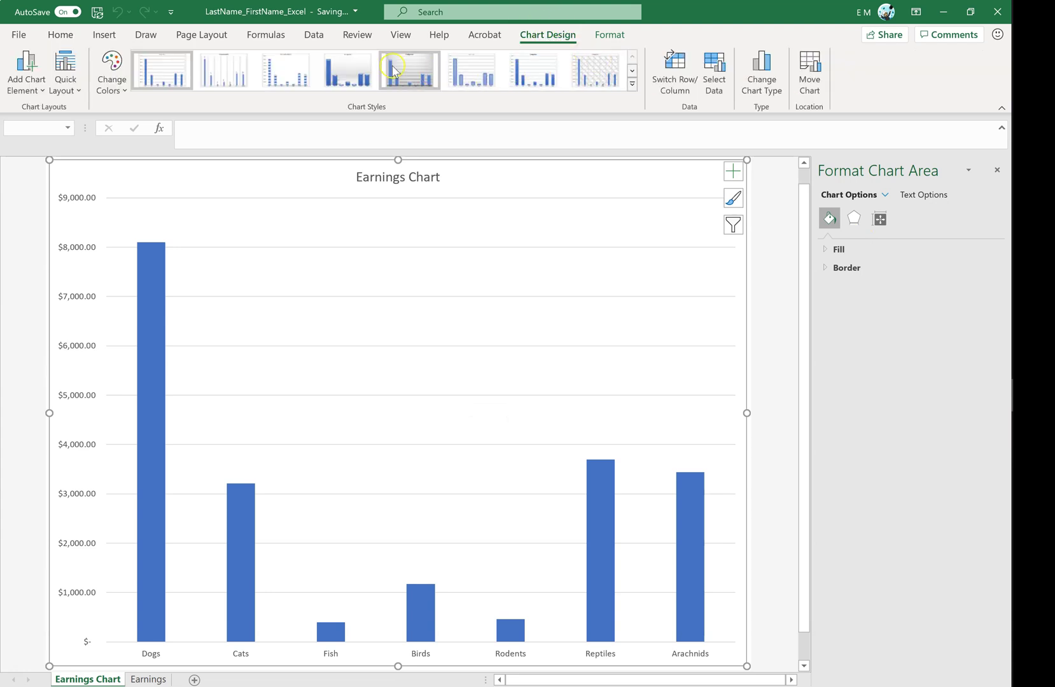
{"action": "left_click", "coordinate": [354, 68]}
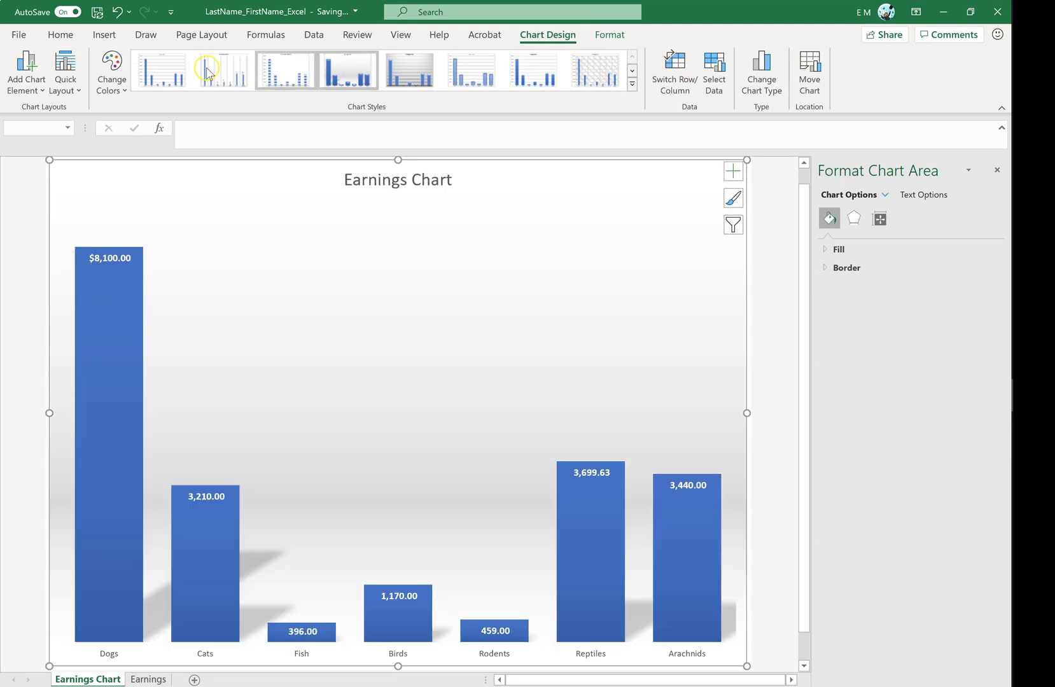
{"action": "left_click", "coordinate": [120, 83]}
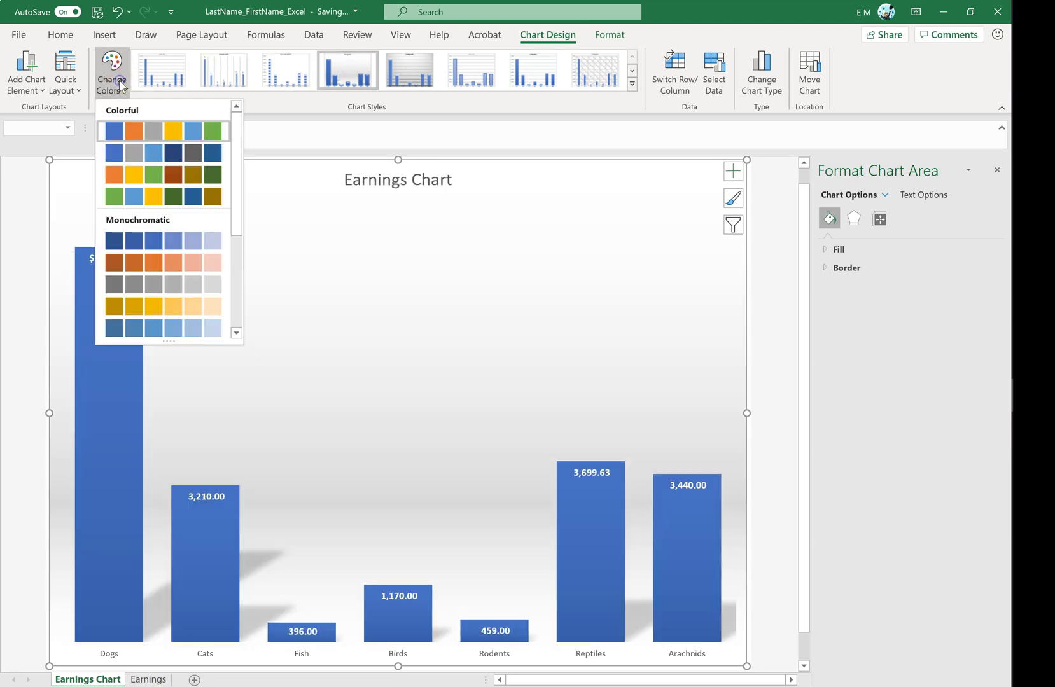
{"action": "left_click", "coordinate": [172, 156]}
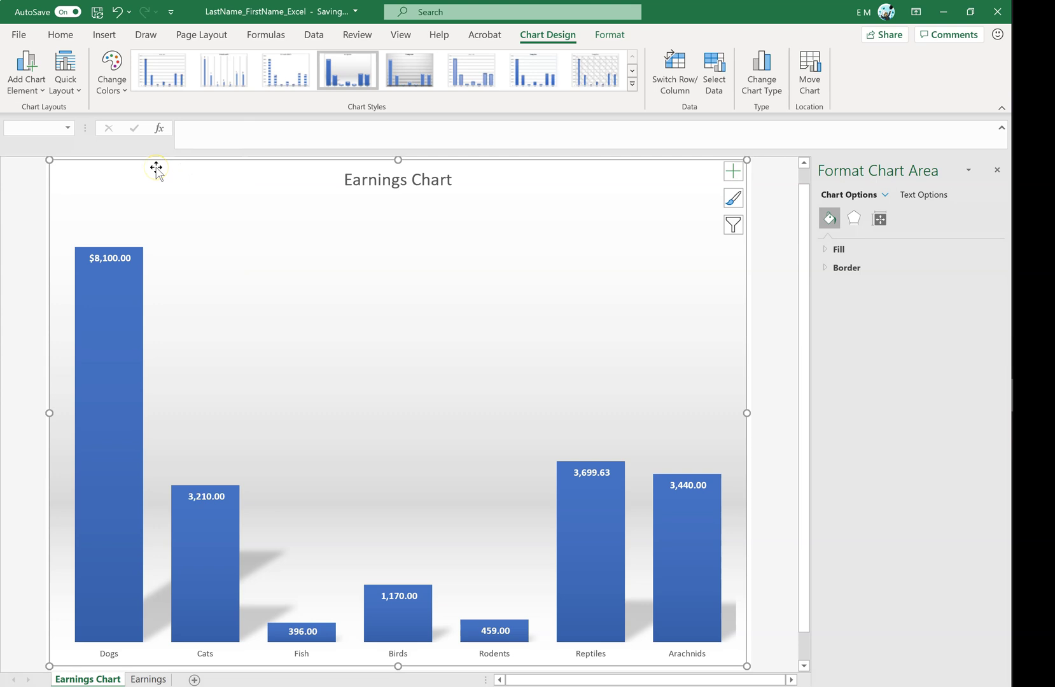
Step: Enlarge the chart title to 32 pt and apply the orange outlined WordArt style to it
{"action": "left_click", "coordinate": [393, 180]}
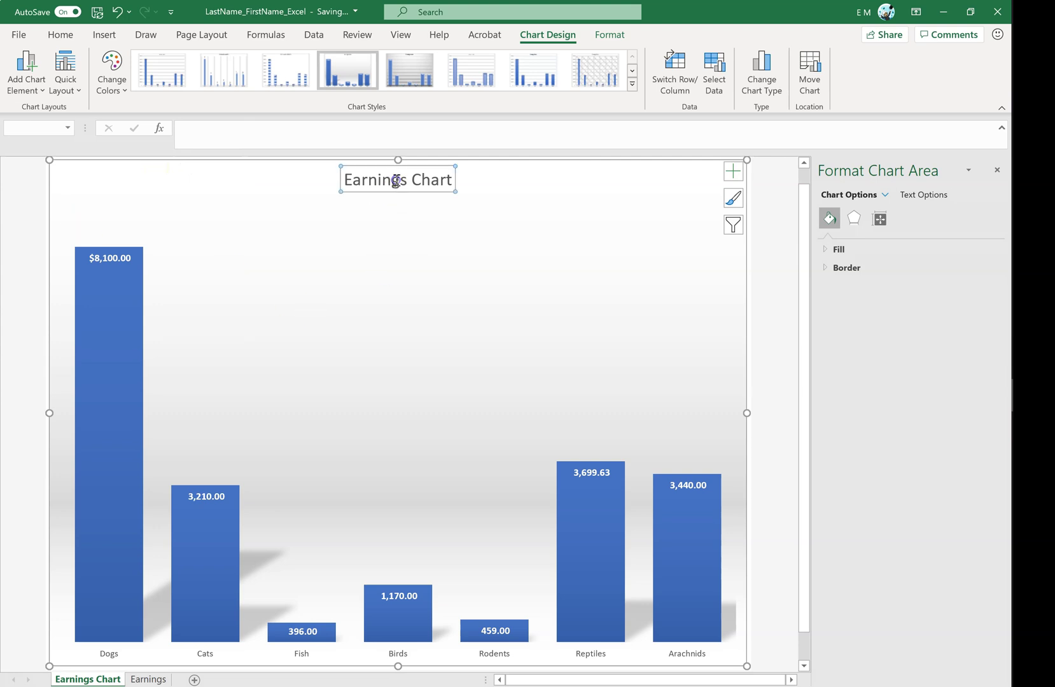
{"action": "left_click", "coordinate": [61, 34]}
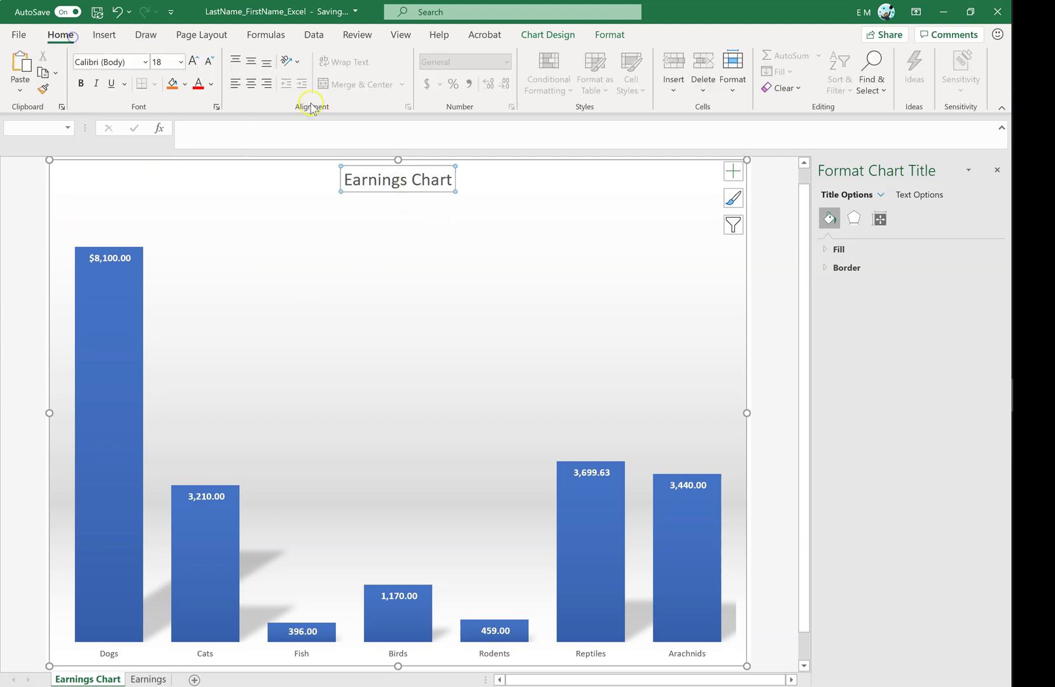
{"action": "left_click", "coordinate": [194, 62]}
{"action": "left_click", "coordinate": [194, 61]}
{"action": "left_click", "coordinate": [194, 61]}
{"action": "left_click", "coordinate": [193, 61]}
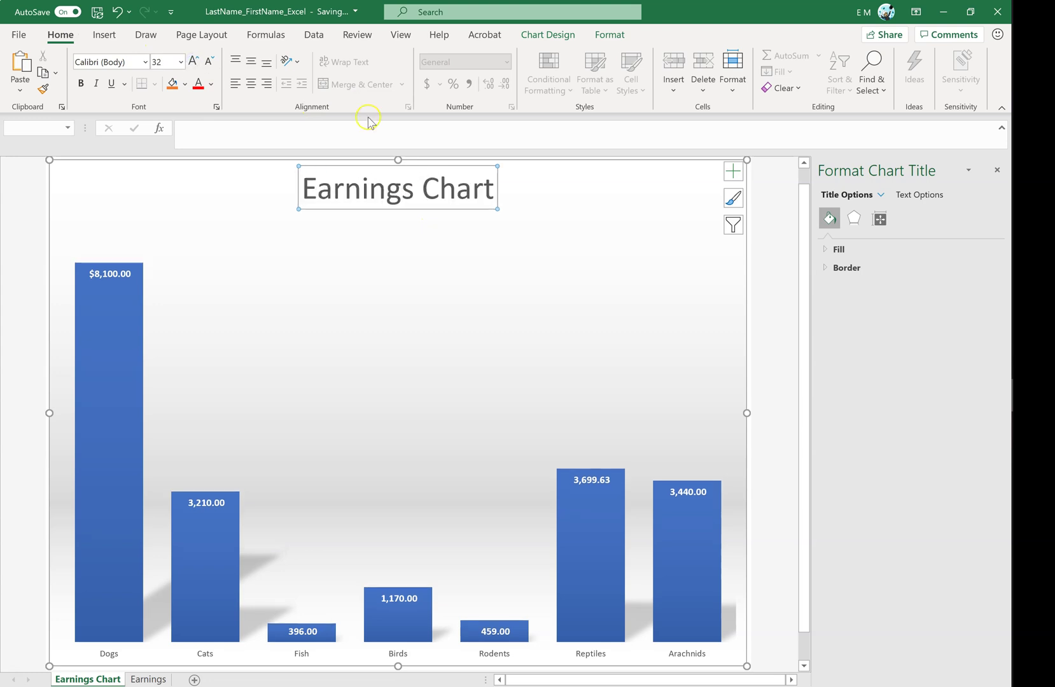
{"action": "left_click", "coordinate": [612, 33]}
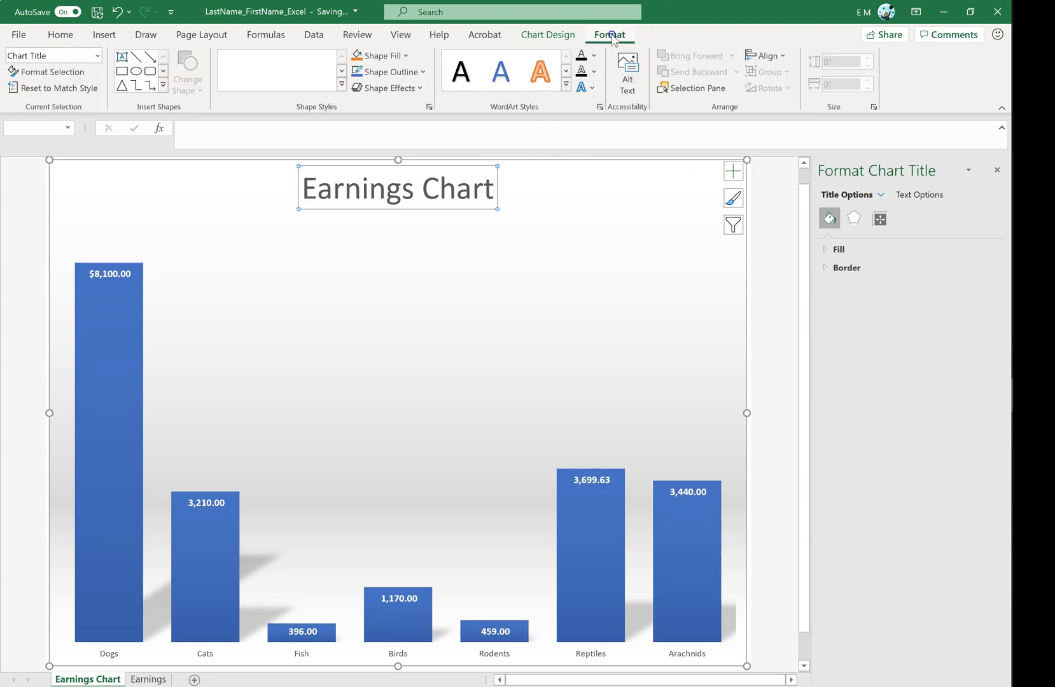
{"action": "left_click", "coordinate": [542, 85]}
Step: Enlarge the chart's horizontal axis labels to 14 pt and the data labels on the columns to 12 pt
{"action": "left_click", "coordinate": [109, 652]}
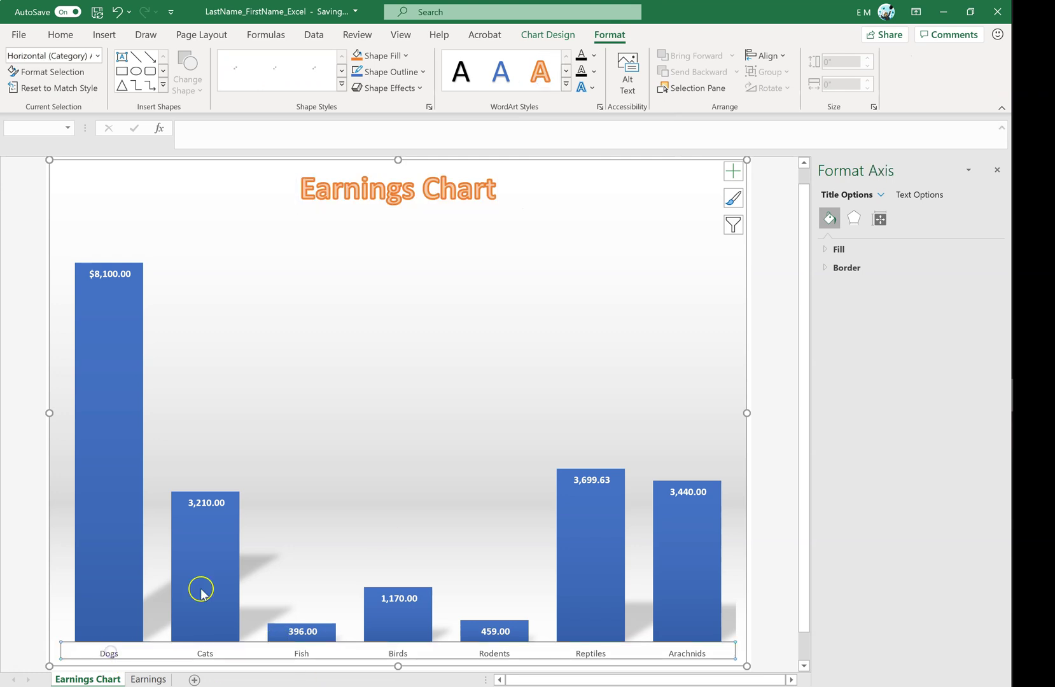
{"action": "left_click", "coordinate": [205, 504]}
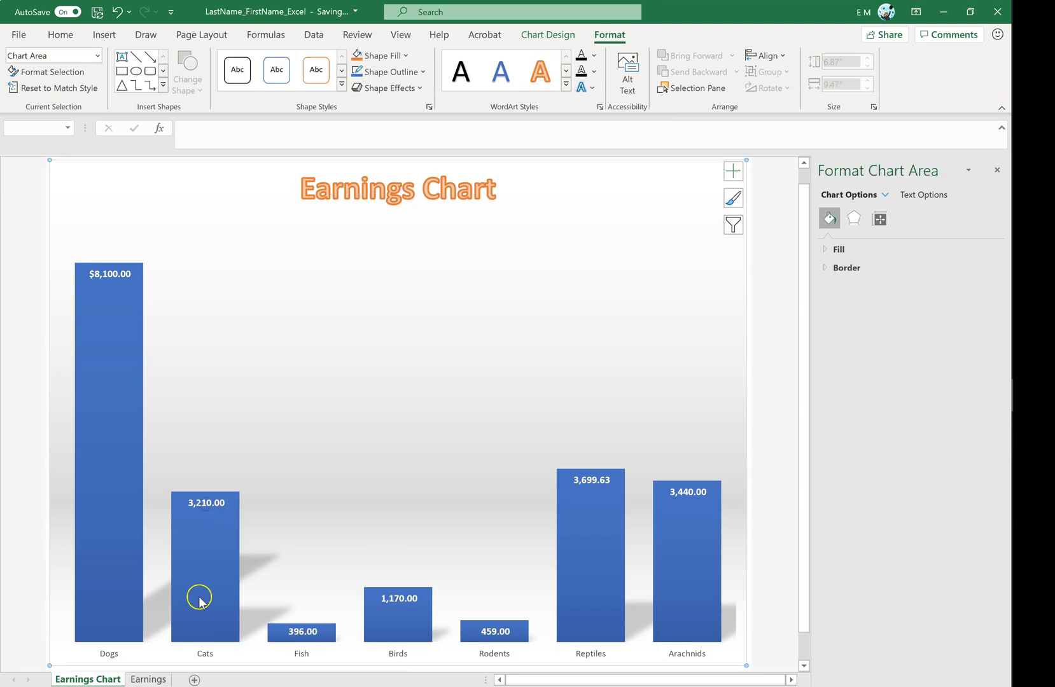
{"action": "left_click", "coordinate": [201, 653]}
{"action": "left_click", "coordinate": [70, 37]}
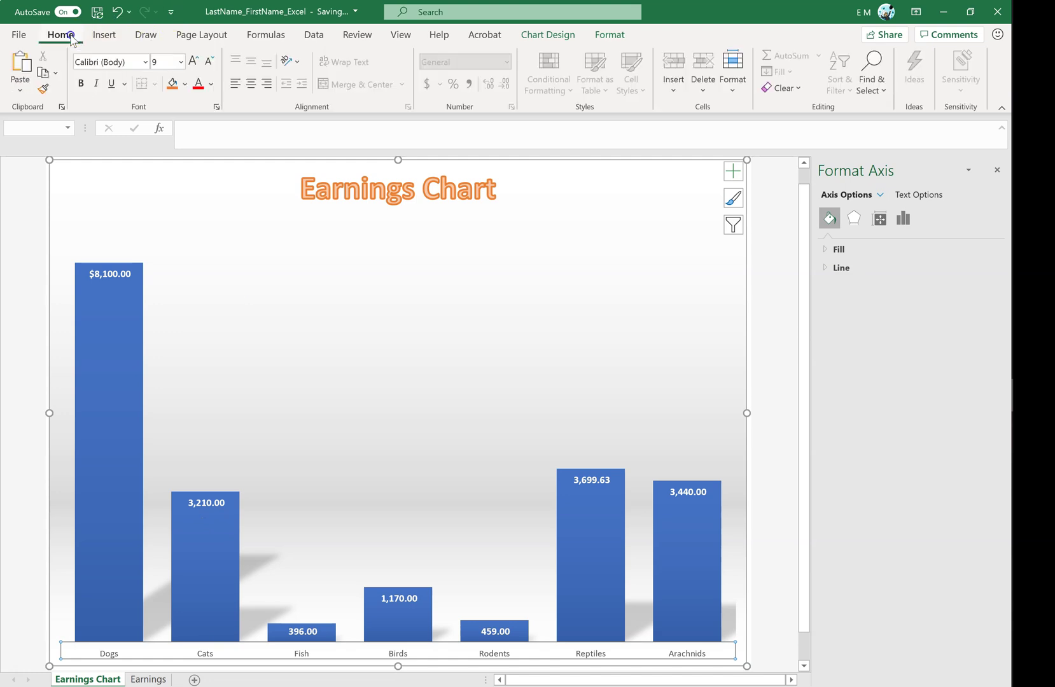
{"action": "left_click", "coordinate": [194, 61]}
{"action": "left_click", "coordinate": [193, 61]}
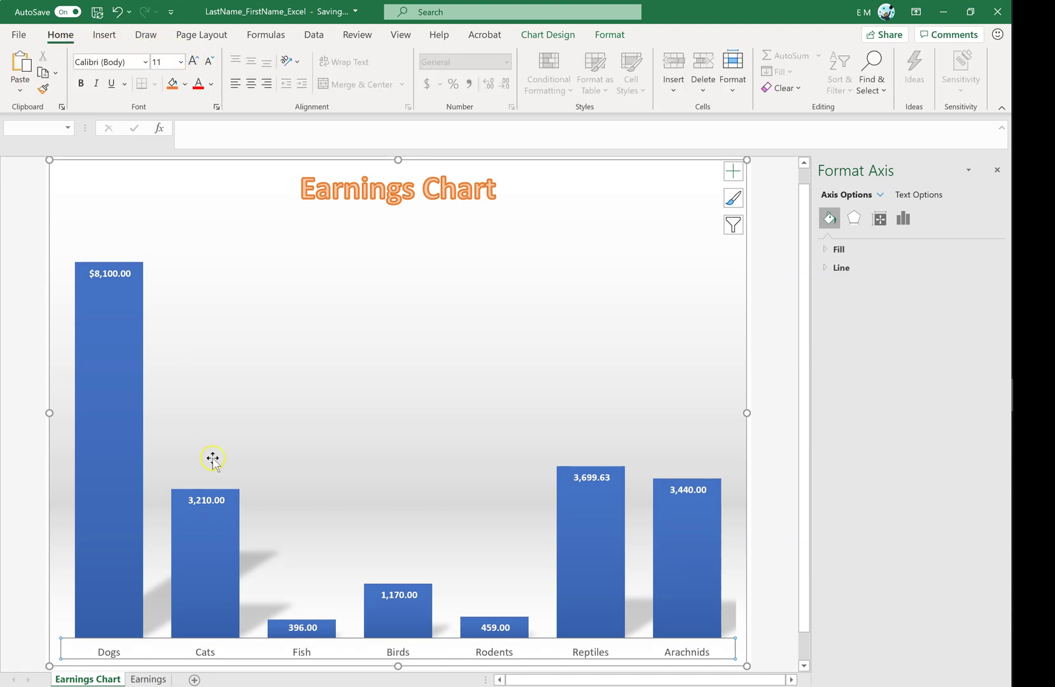
{"action": "left_click", "coordinate": [194, 61]}
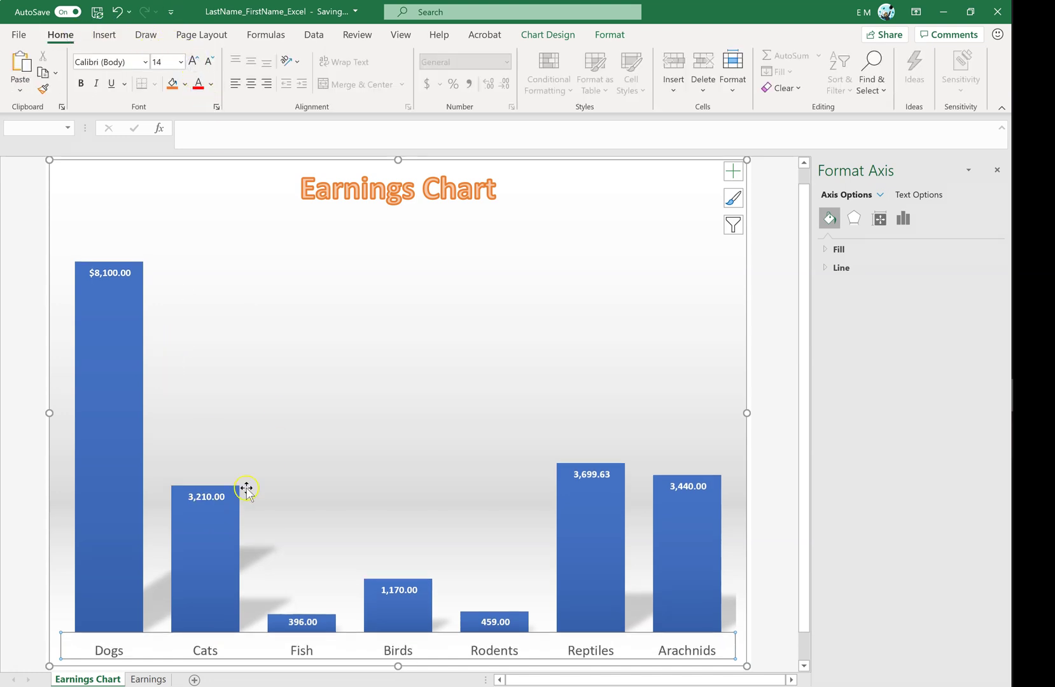
{"action": "left_click", "coordinate": [207, 498]}
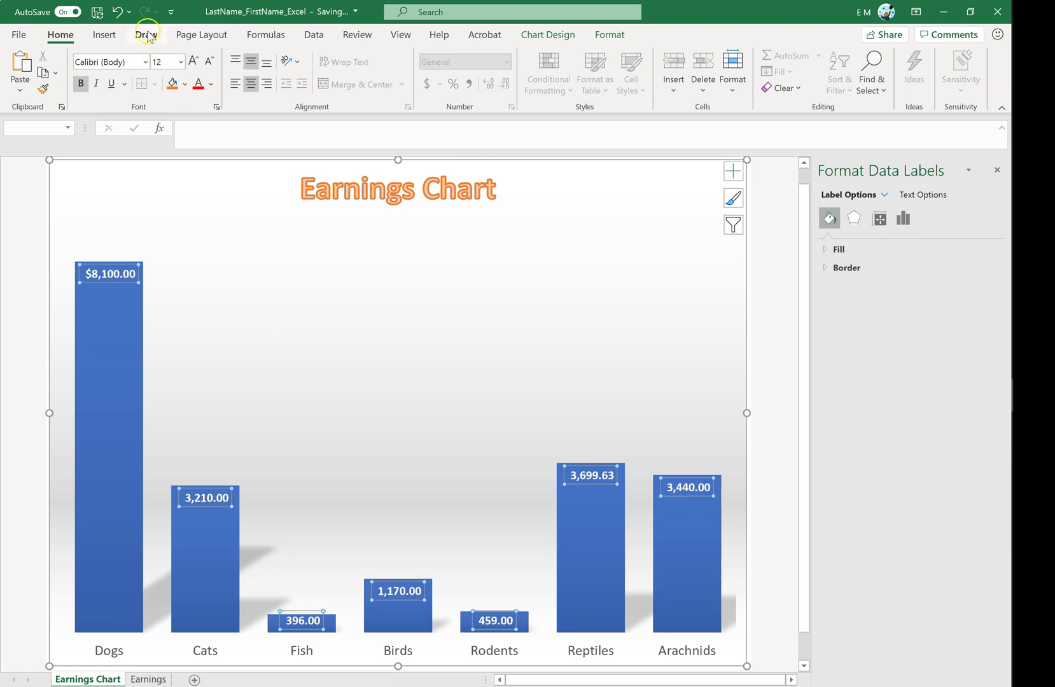
Step: Apply the Atlas theme to the workbook
{"action": "left_click", "coordinate": [189, 35]}
{"action": "left_click", "coordinate": [21, 70]}
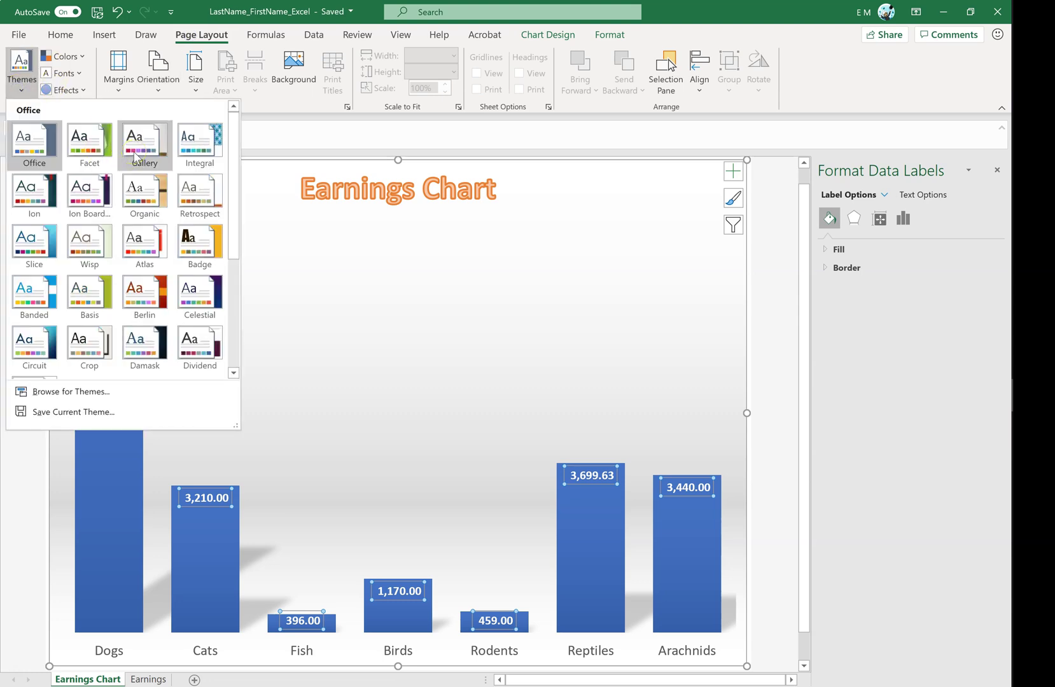
{"action": "left_click", "coordinate": [145, 262]}
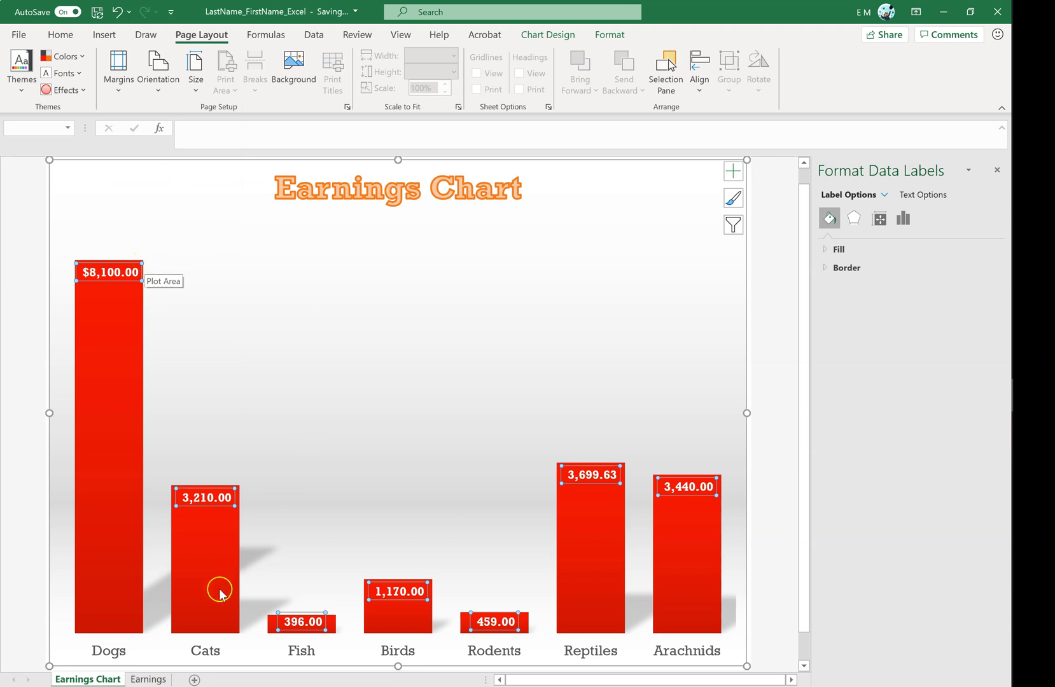
Step: Close the formatting pane on the Earnings worksheet and autofit the widths of columns A through E
{"action": "left_click", "coordinate": [147, 679]}
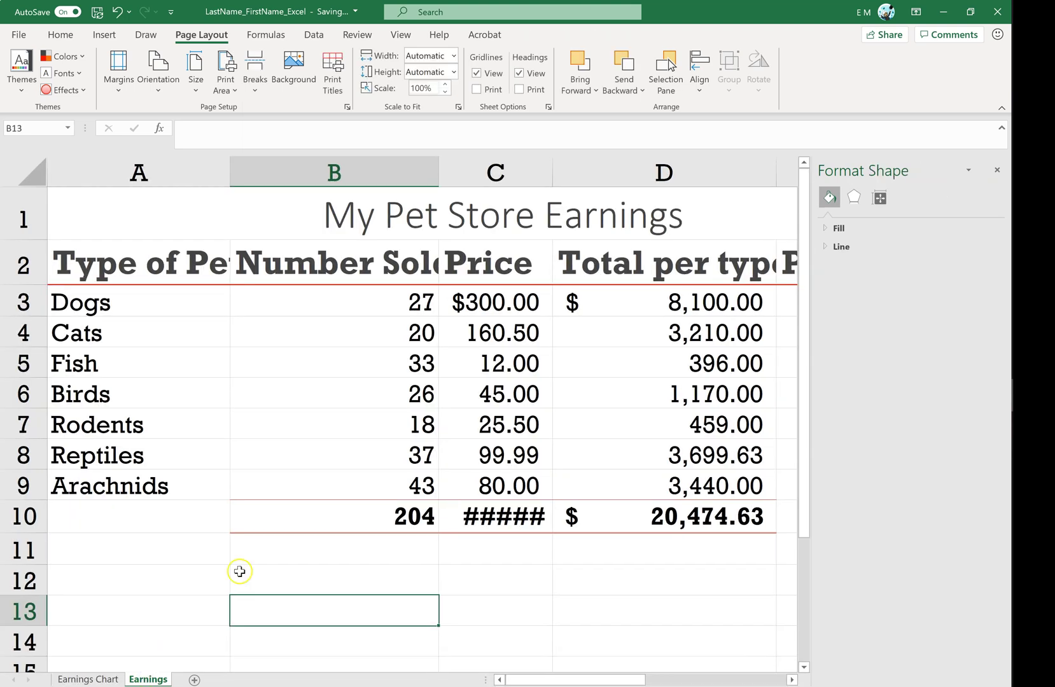
{"action": "left_click", "coordinate": [997, 170]}
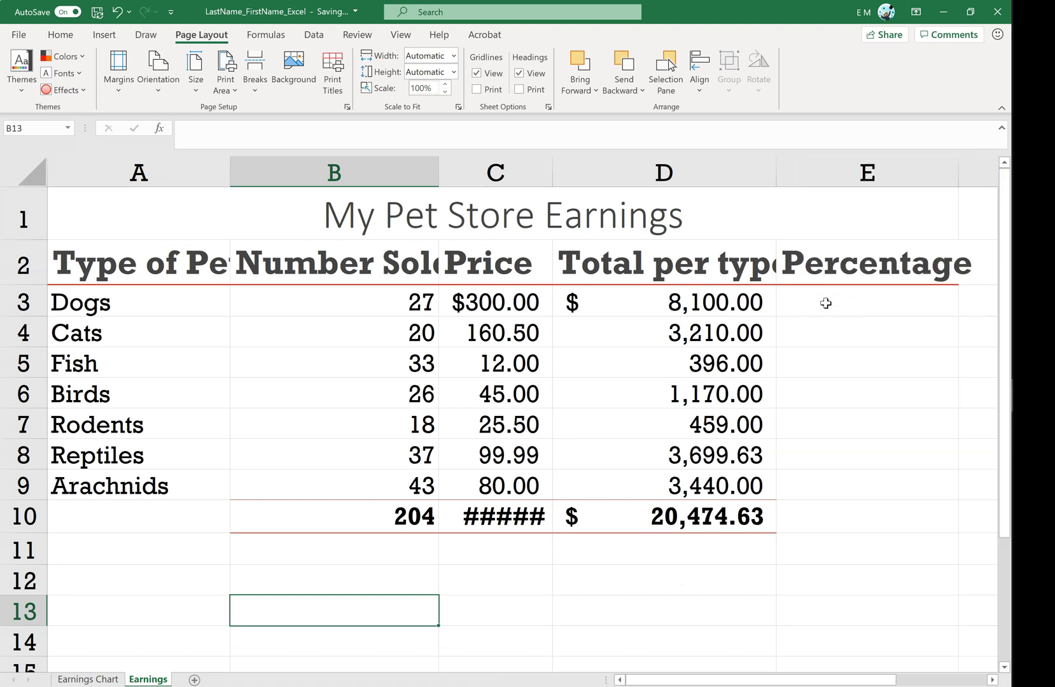
{"action": "left_click", "coordinate": [825, 303]}
{"action": "left_click_drag", "start_coordinate": [212, 175], "coordinate": [795, 172]}
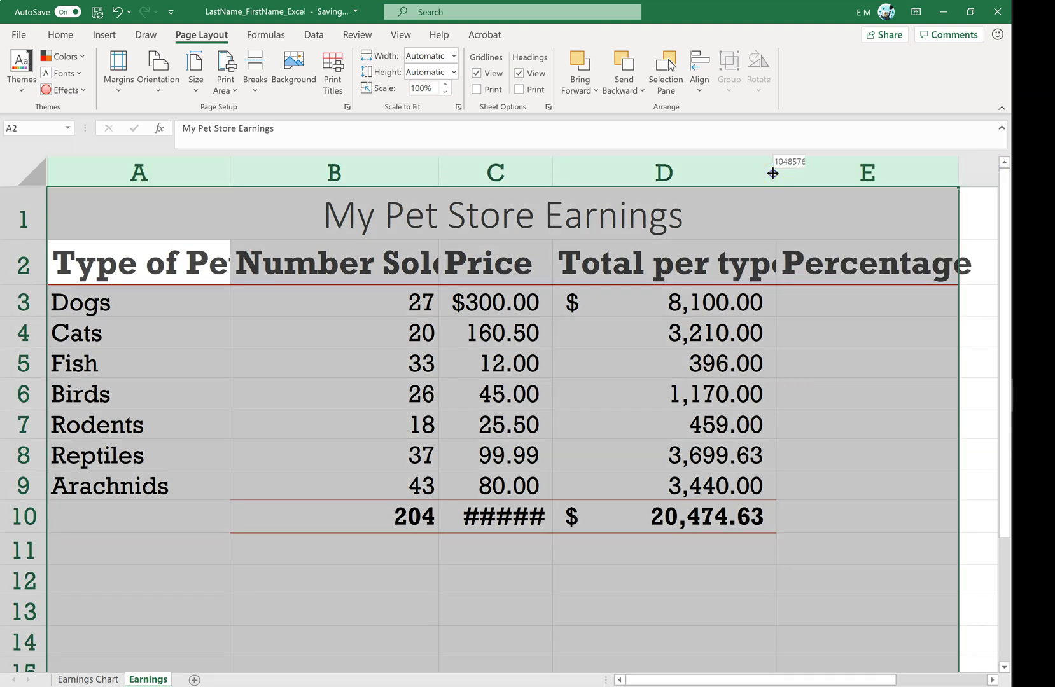
{"action": "double_click", "coordinate": [775, 167]}
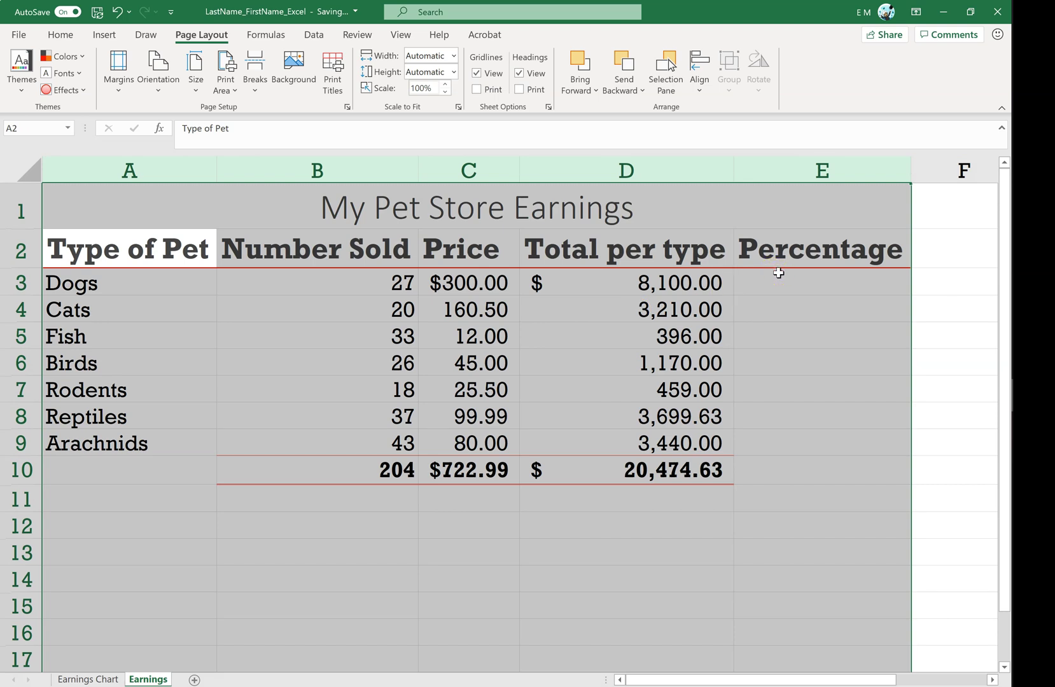
Step: Enter the formula =D3/D10 in cell E3 to calculate the Dogs share of the total earnings
{"action": "left_click", "coordinate": [779, 273]}
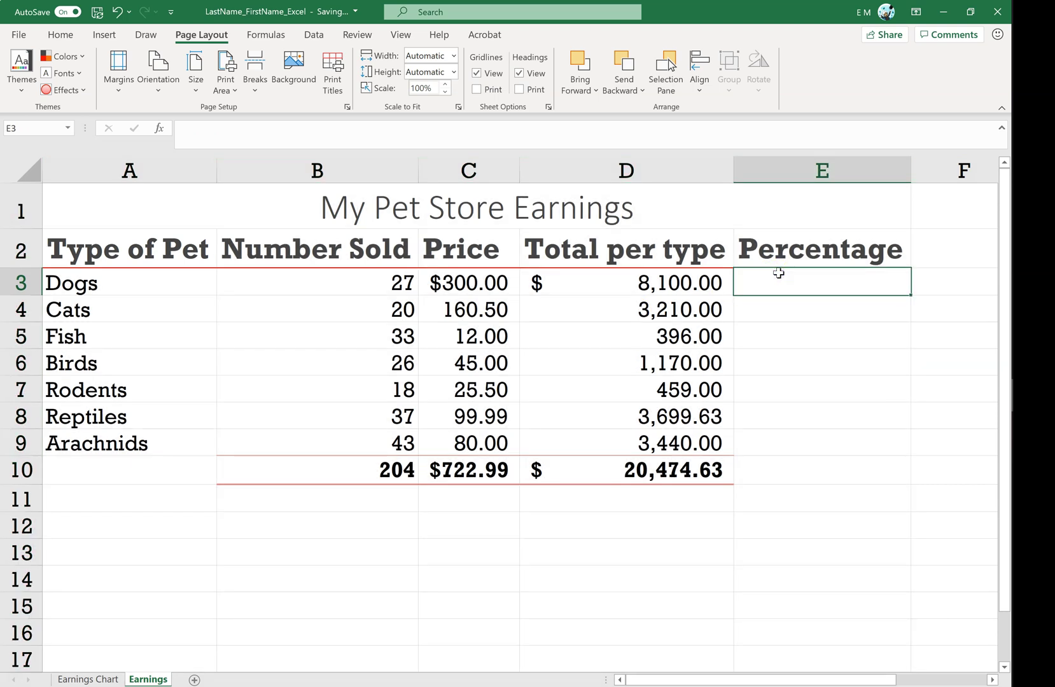
{"action": "type", "text": "="}
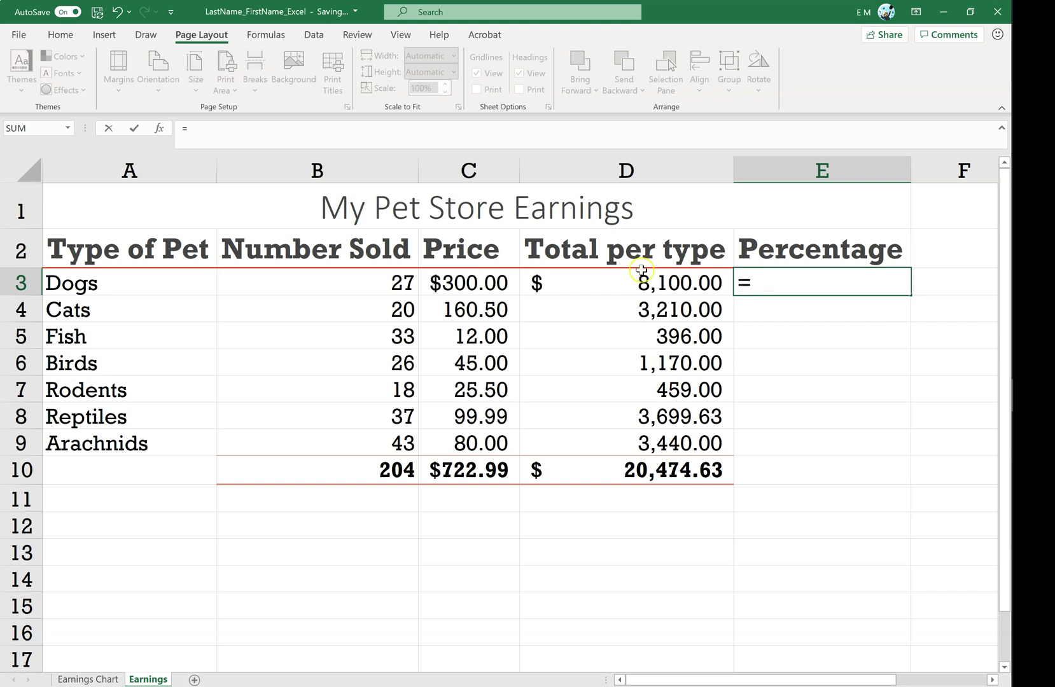
{"action": "left_click", "coordinate": [581, 285]}
{"action": "type", "text": "/"}
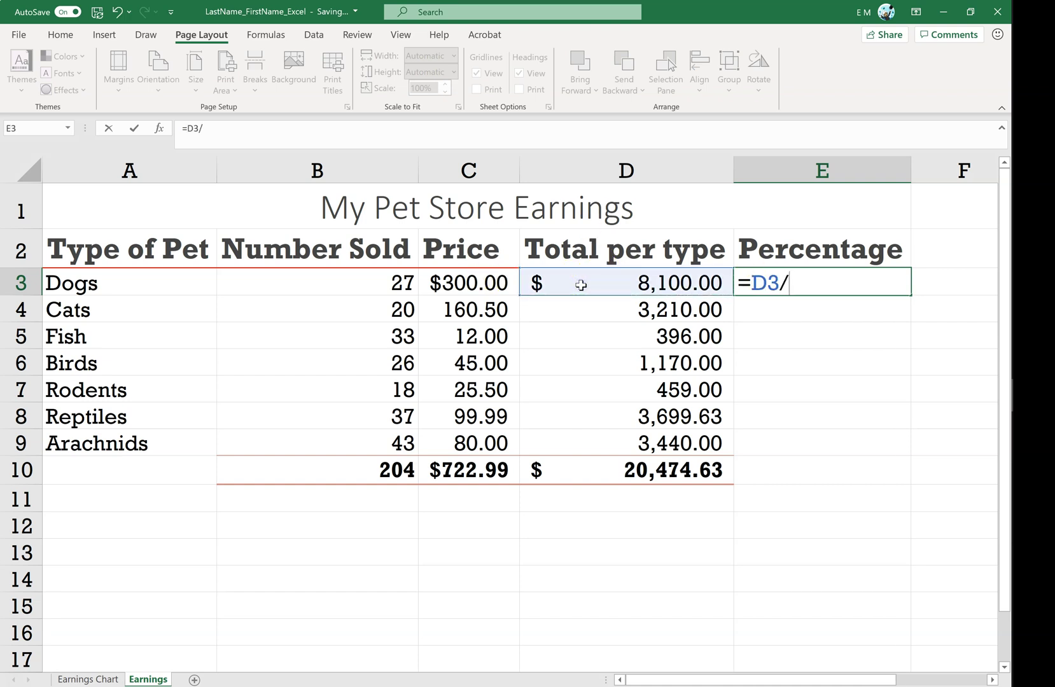
{"action": "left_click", "coordinate": [592, 476]}
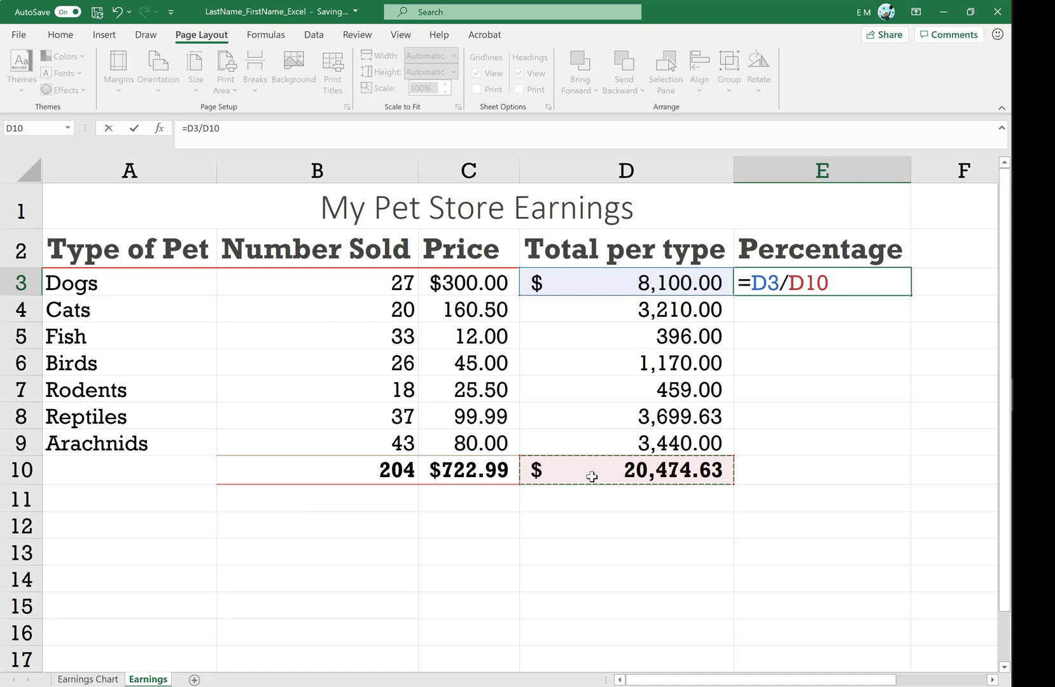
{"action": "key", "text": "Return"}
Step: Format cell E3 as a percentage with one decimal place
{"action": "left_click", "coordinate": [861, 278]}
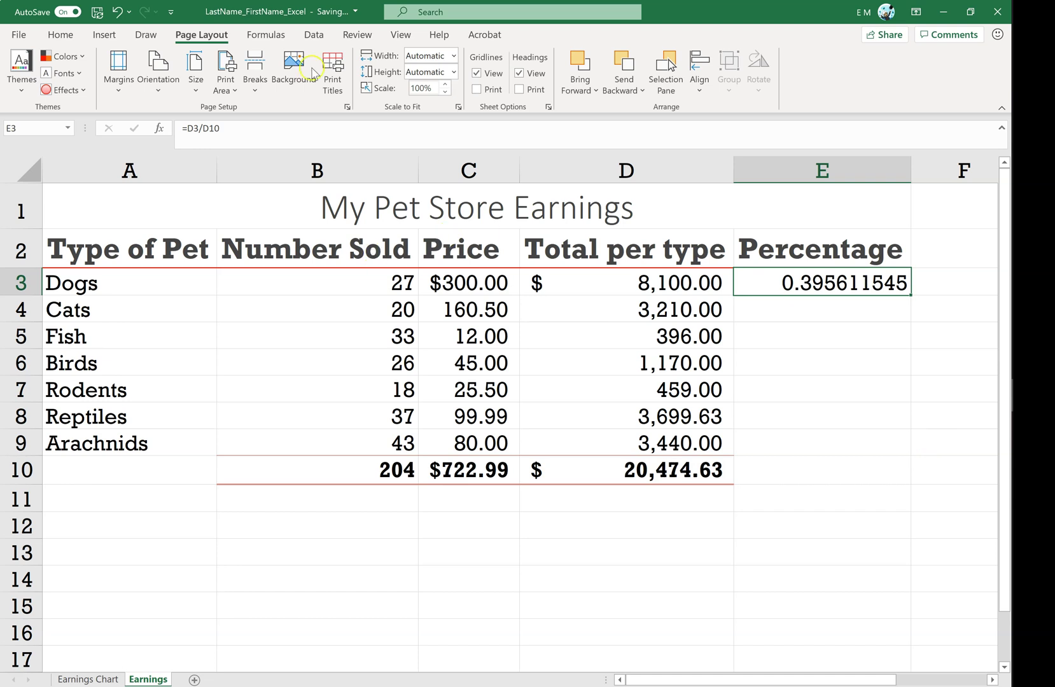
{"action": "left_click", "coordinate": [61, 37]}
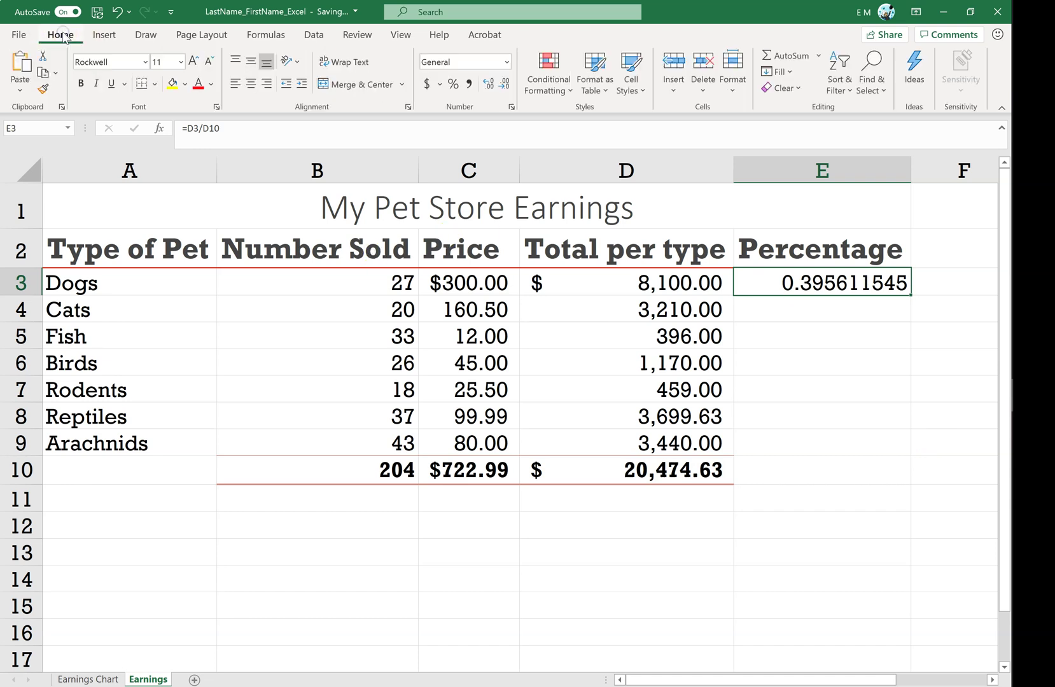
{"action": "left_click", "coordinate": [453, 84]}
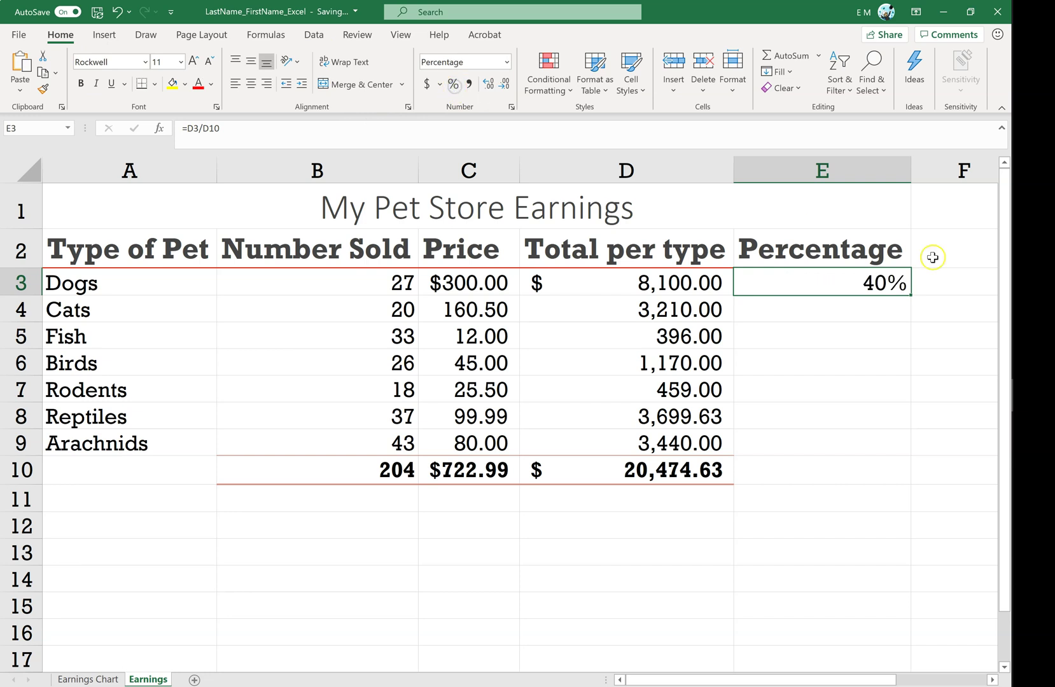
{"action": "left_click", "coordinate": [489, 85]}
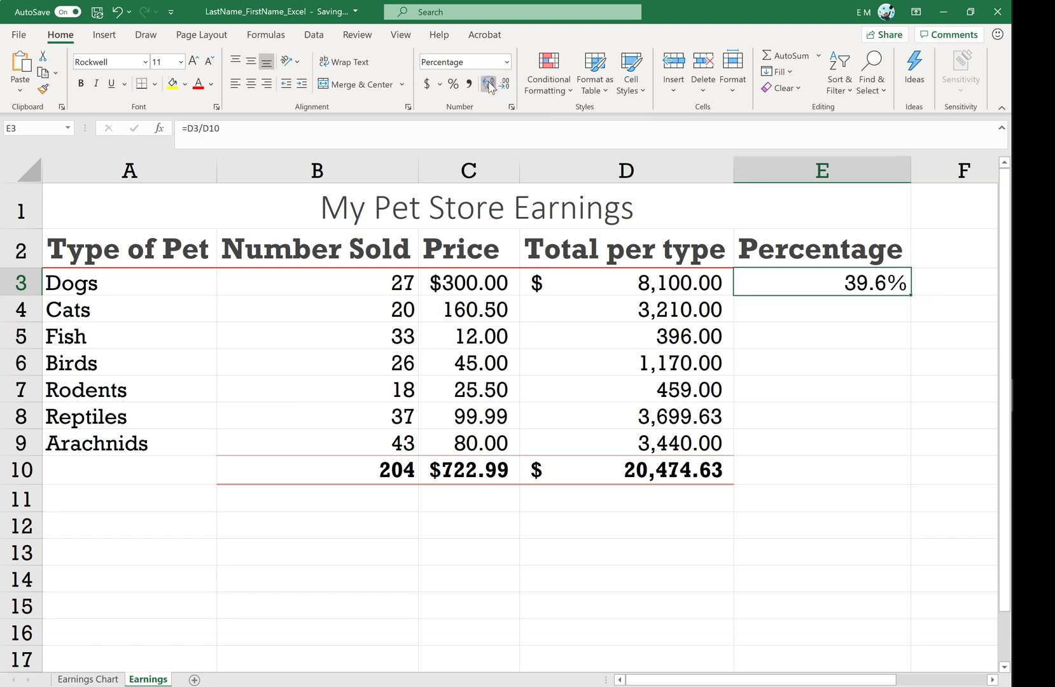
Step: Try to fill the E3 percentage formula down through E9, and clear the cells below E3 again
{"action": "left_click_drag", "start_coordinate": [909, 296], "coordinate": [906, 463]}
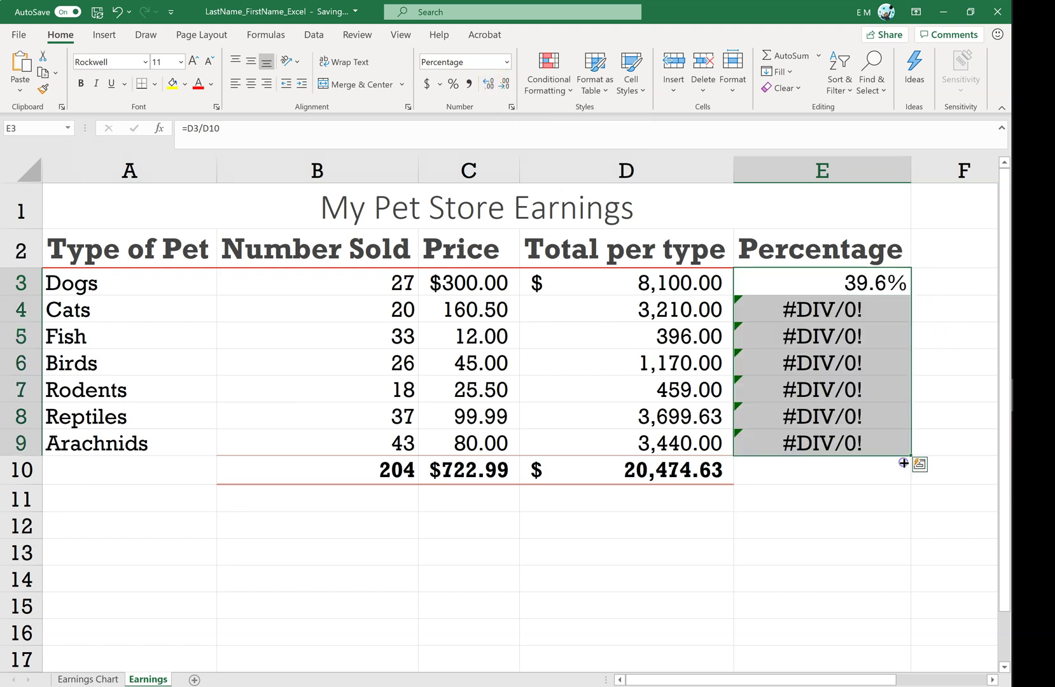
{"action": "left_click", "coordinate": [835, 320]}
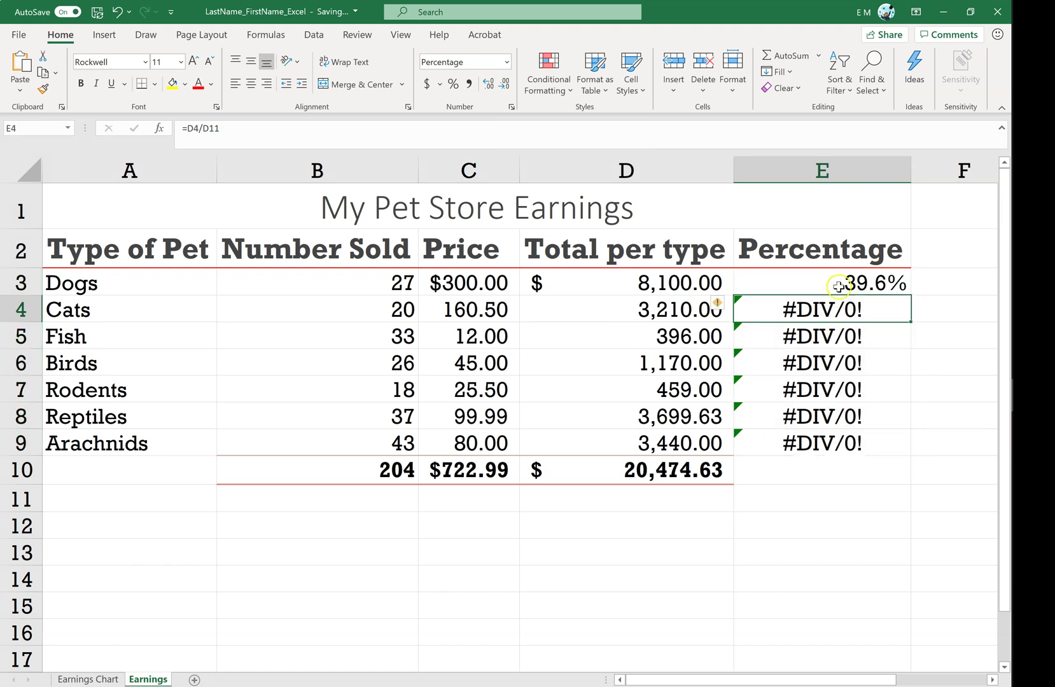
{"action": "left_click_drag", "start_coordinate": [859, 467], "coordinate": [823, 304]}
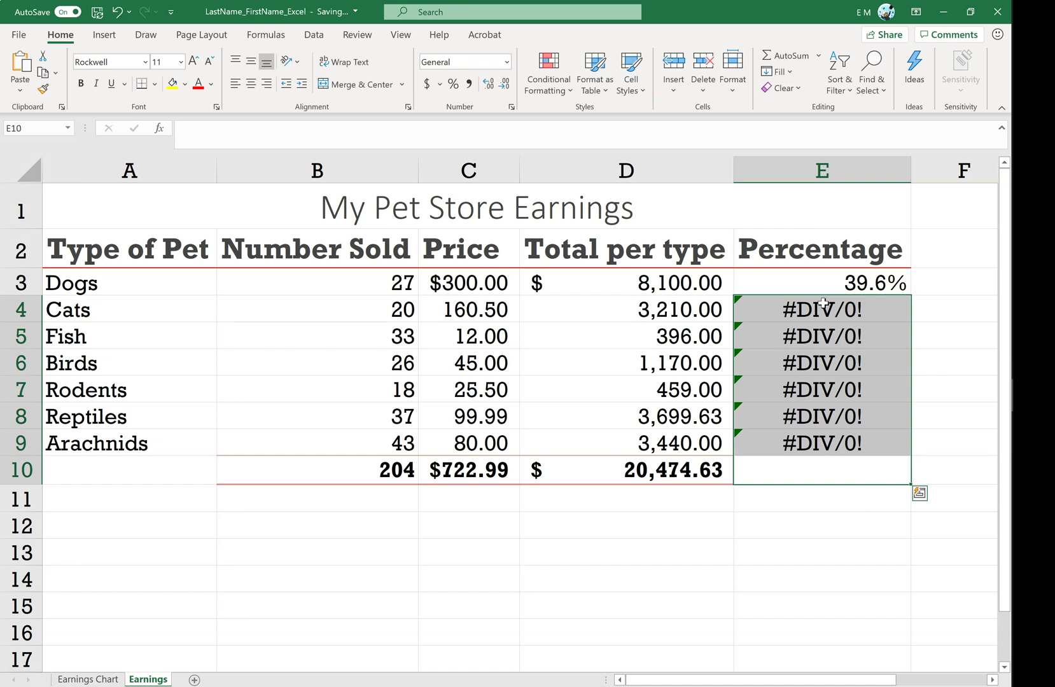
{"action": "key", "text": "Delete"}
Step: Make the grand total reference in E3 absolute so the formula reads =D3/$D$10
{"action": "left_click", "coordinate": [873, 283]}
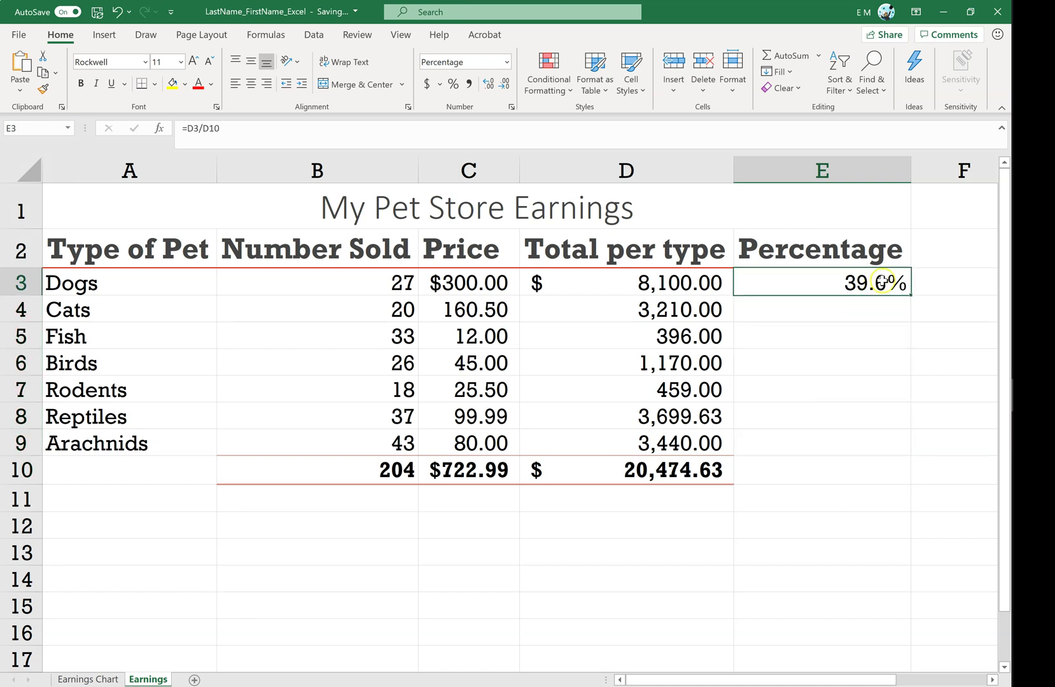
{"action": "double_click", "coordinate": [875, 283]}
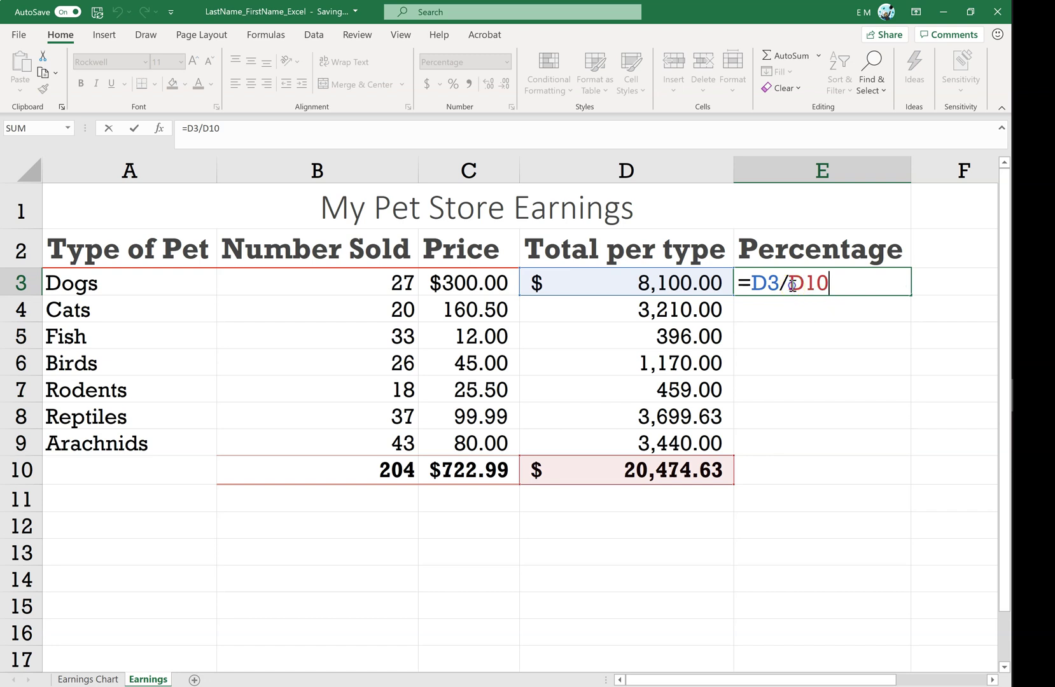
{"action": "left_click", "coordinate": [793, 284]}
{"action": "type", "text": "$"}
{"action": "key", "text": "Right"}
{"action": "type", "text": "$"}
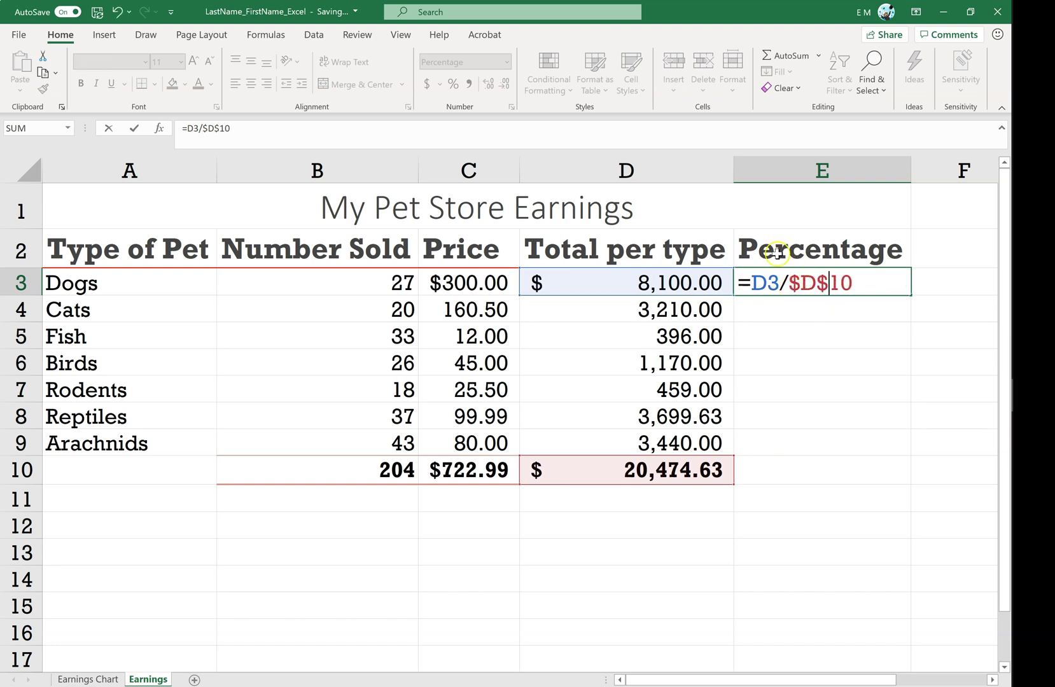
{"action": "double_click", "coordinate": [751, 282]}
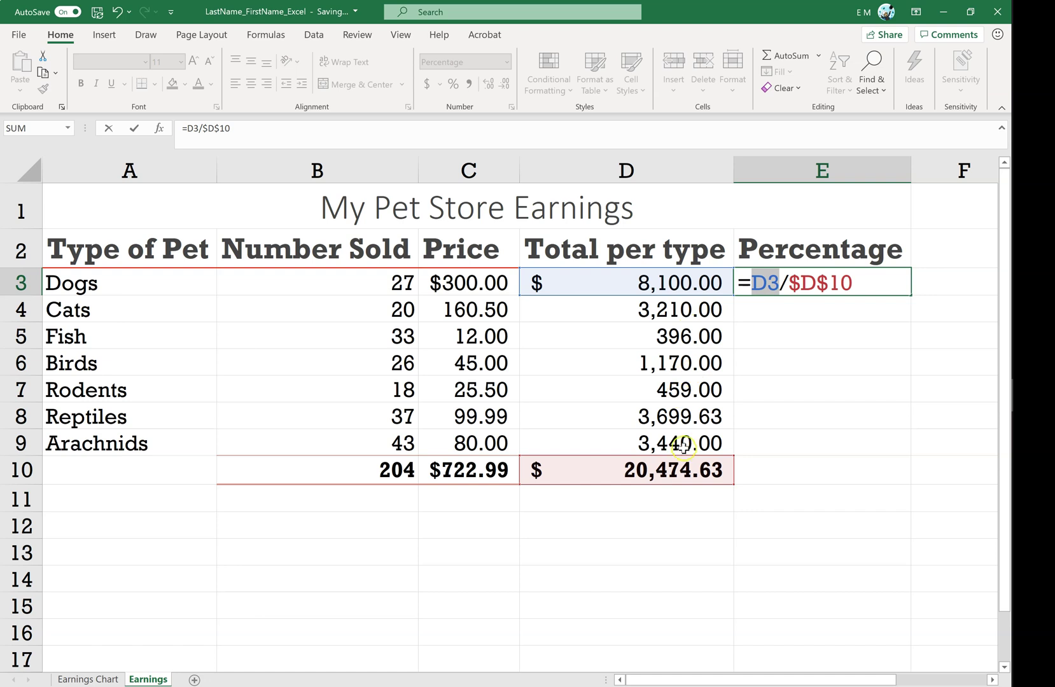
{"action": "left_click_drag", "start_coordinate": [787, 282], "coordinate": [853, 283]}
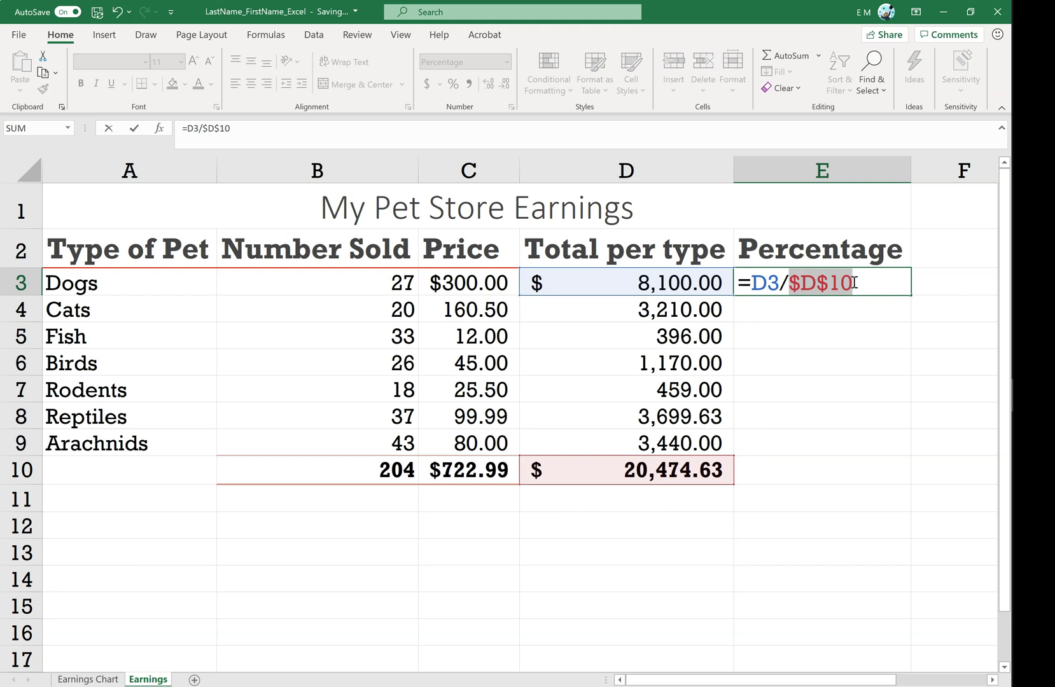
{"action": "key", "text": "Return"}
Step: Fill the E3 percentage formula down through the Arachnids row, E9, leaving the totals row empty
{"action": "left_click", "coordinate": [849, 280]}
{"action": "left_click_drag", "start_coordinate": [911, 301], "coordinate": [907, 474]}
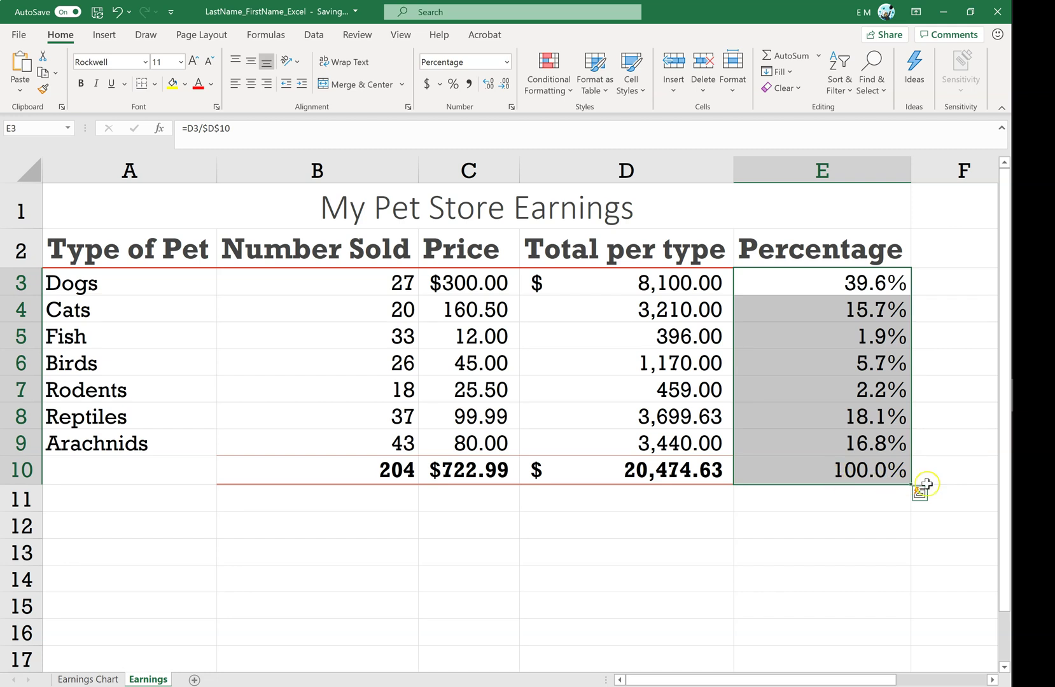
{"action": "left_click_drag", "start_coordinate": [913, 485], "coordinate": [911, 456]}
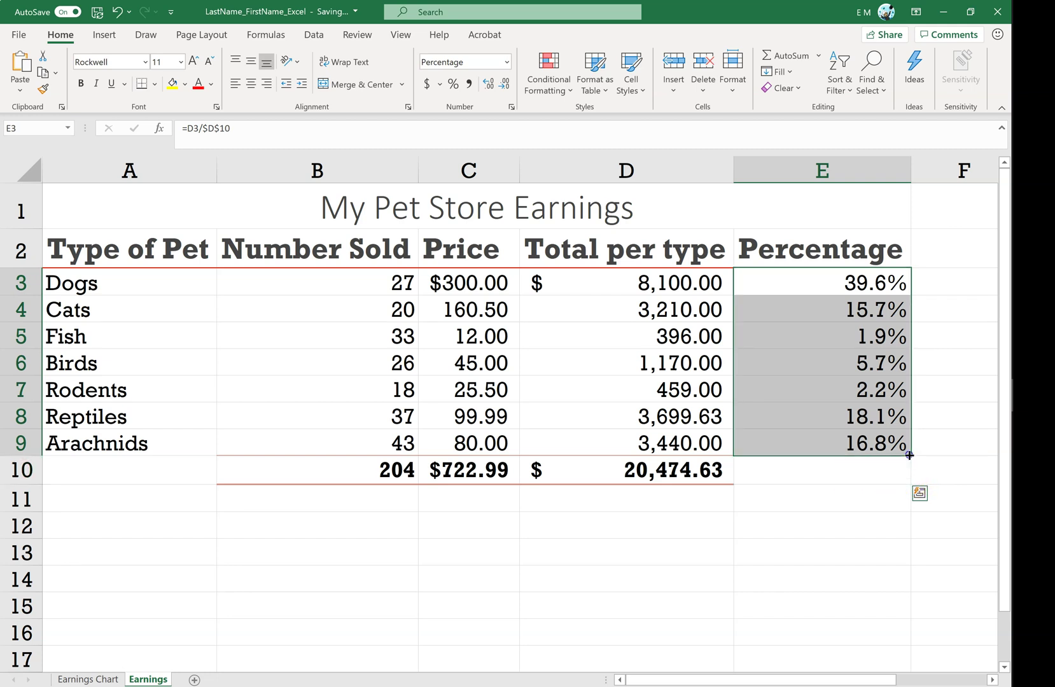
{"action": "key", "text": "Return"}
{"action": "left_click", "coordinate": [867, 533]}
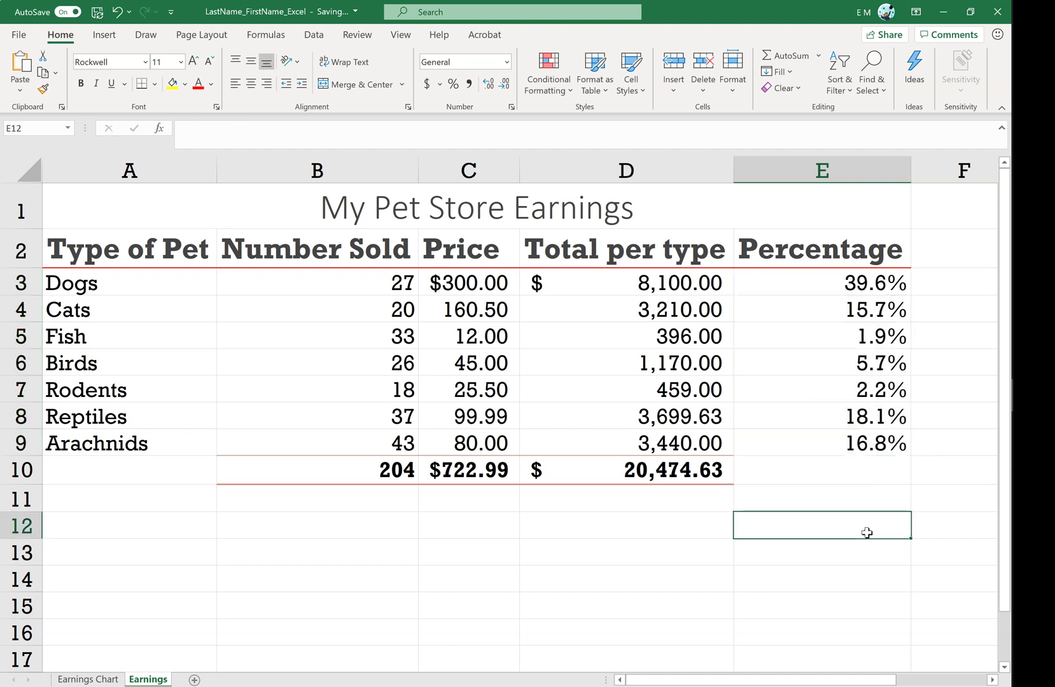